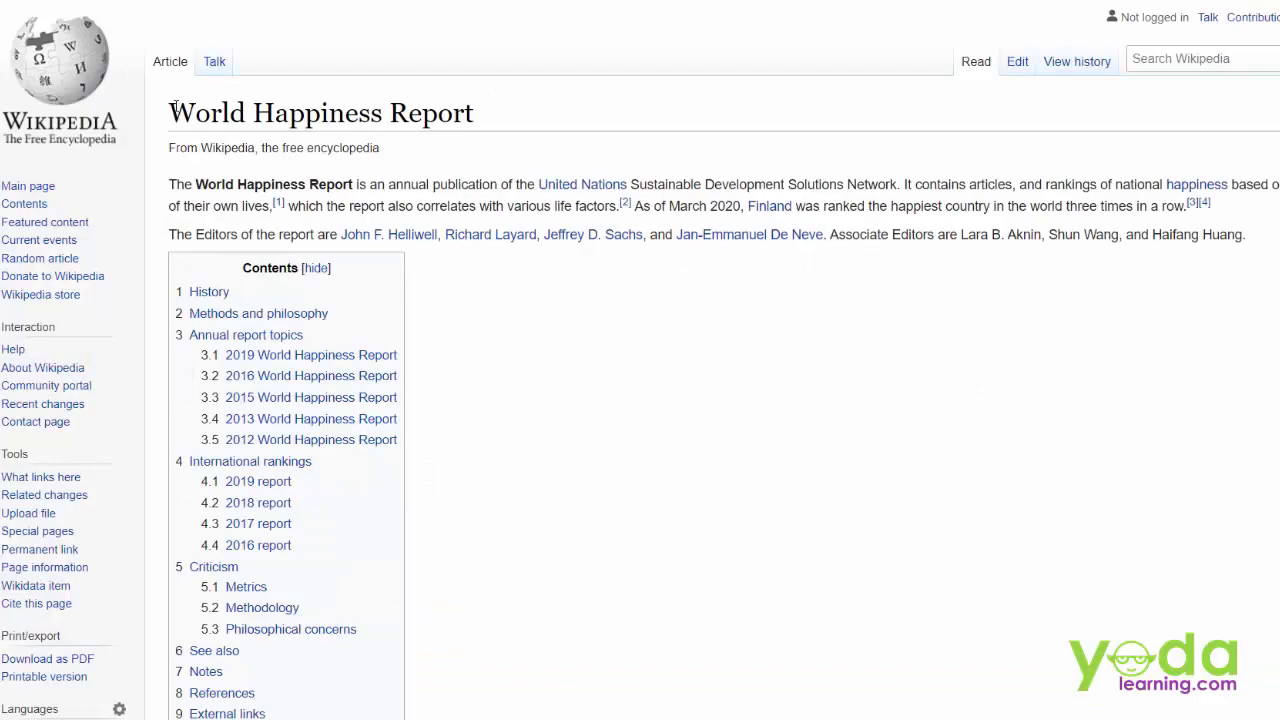
- Scroll the Wikipedia article down to the International rankings 2019 report table
left_click_drag(172, 108, 483, 112)
scroll(686, 409, "down", 6)
scroll(686, 409, "down", 10)
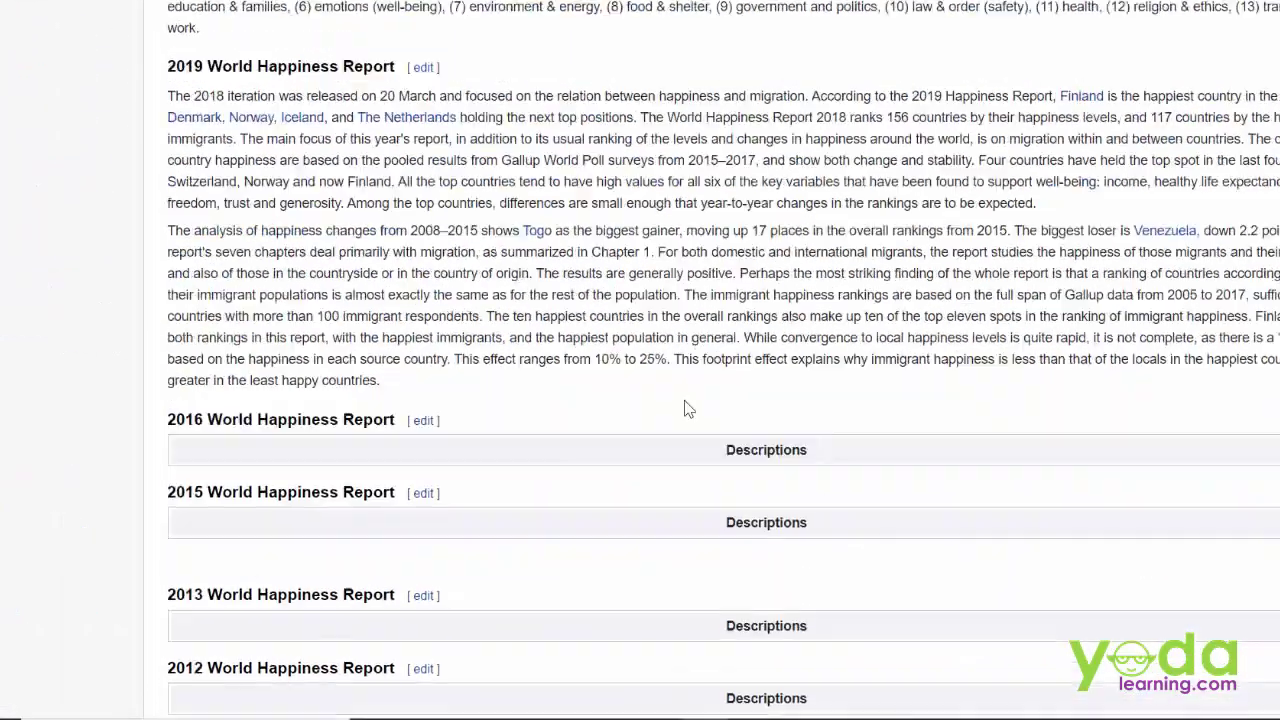
scroll(684, 400, "up", 10)
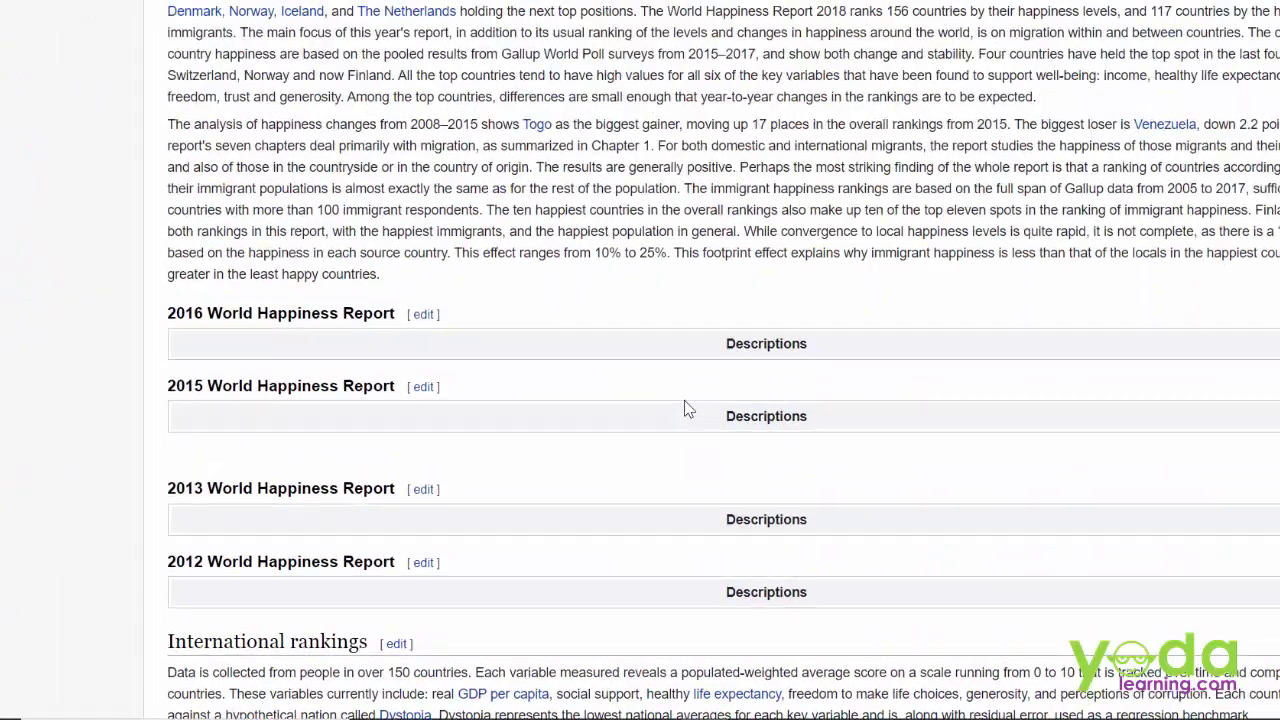
scroll(686, 409, "down", 10)
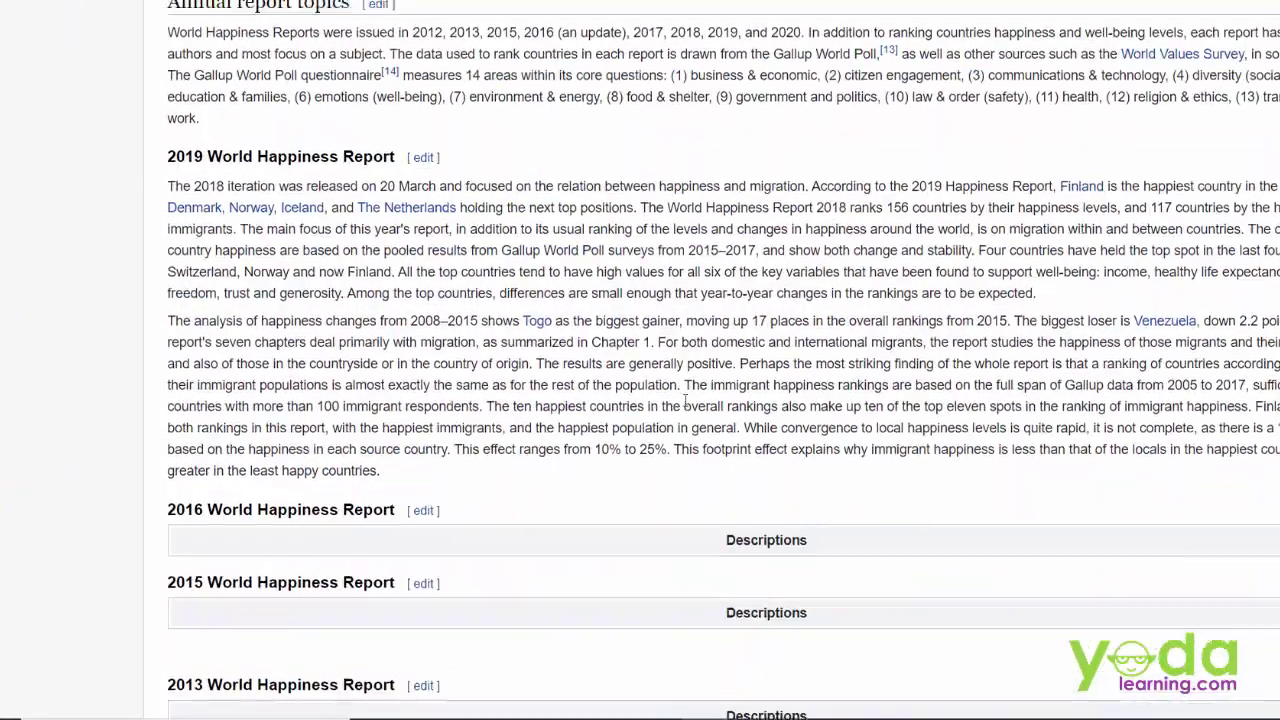
scroll(685, 400, "down", 1)
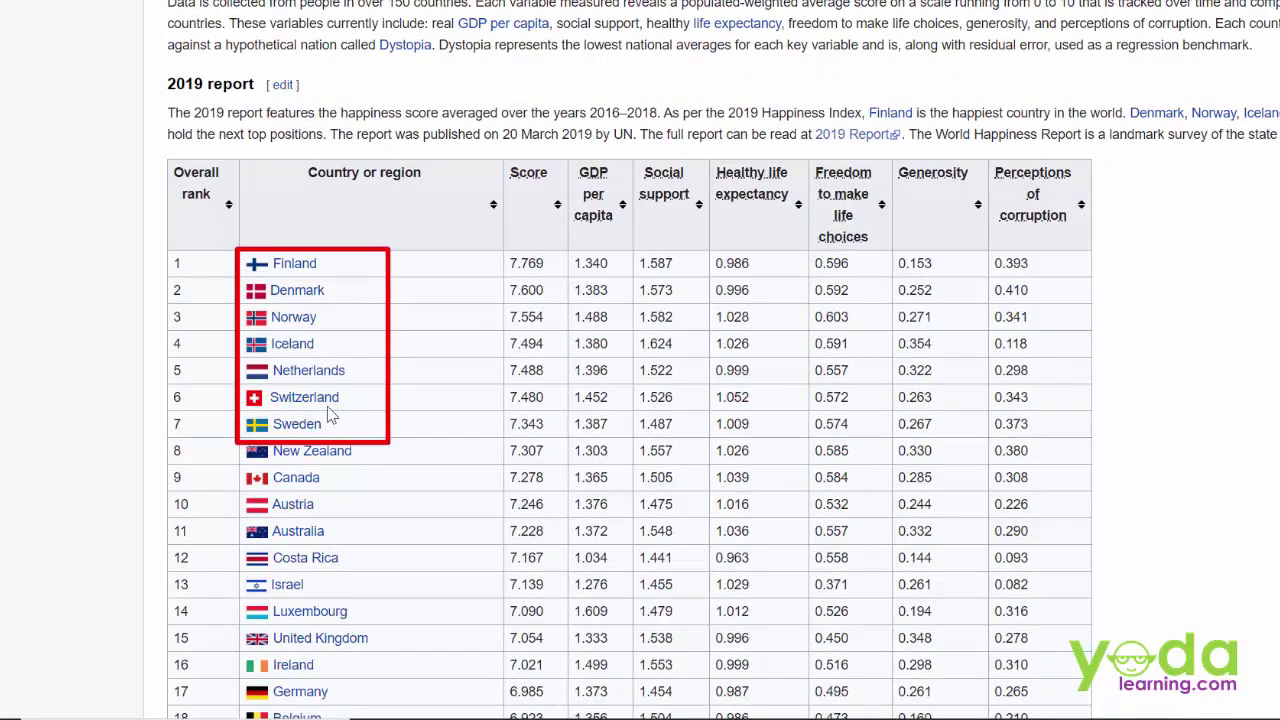
- Outline the Score-to-Perceptions of corruption headers and top eight countries' values, then clear the outlines
mouse_move(501, 153)
left_mouse_down()
mouse_move(596, 226)
mouse_move(1091, 258)
left_mouse_up()
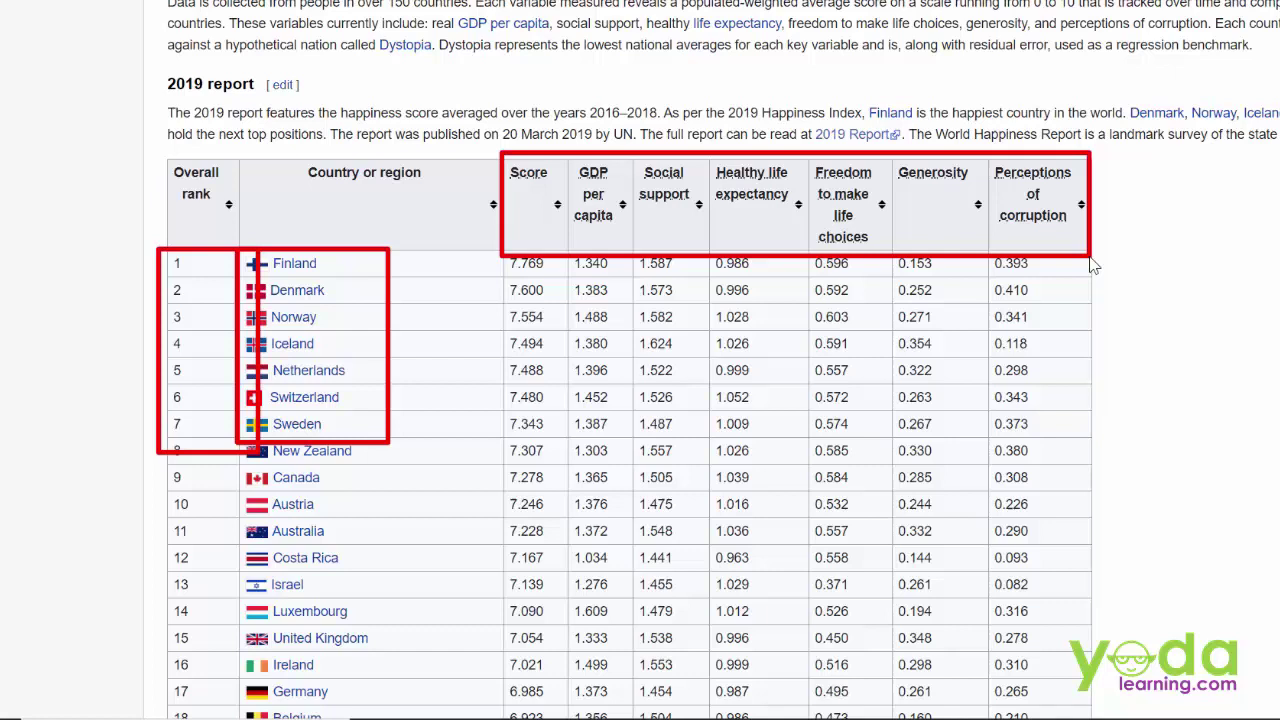
mouse_move(503, 252)
left_mouse_down()
mouse_move(508, 326)
mouse_move(693, 459)
mouse_move(1095, 480)
left_mouse_up()
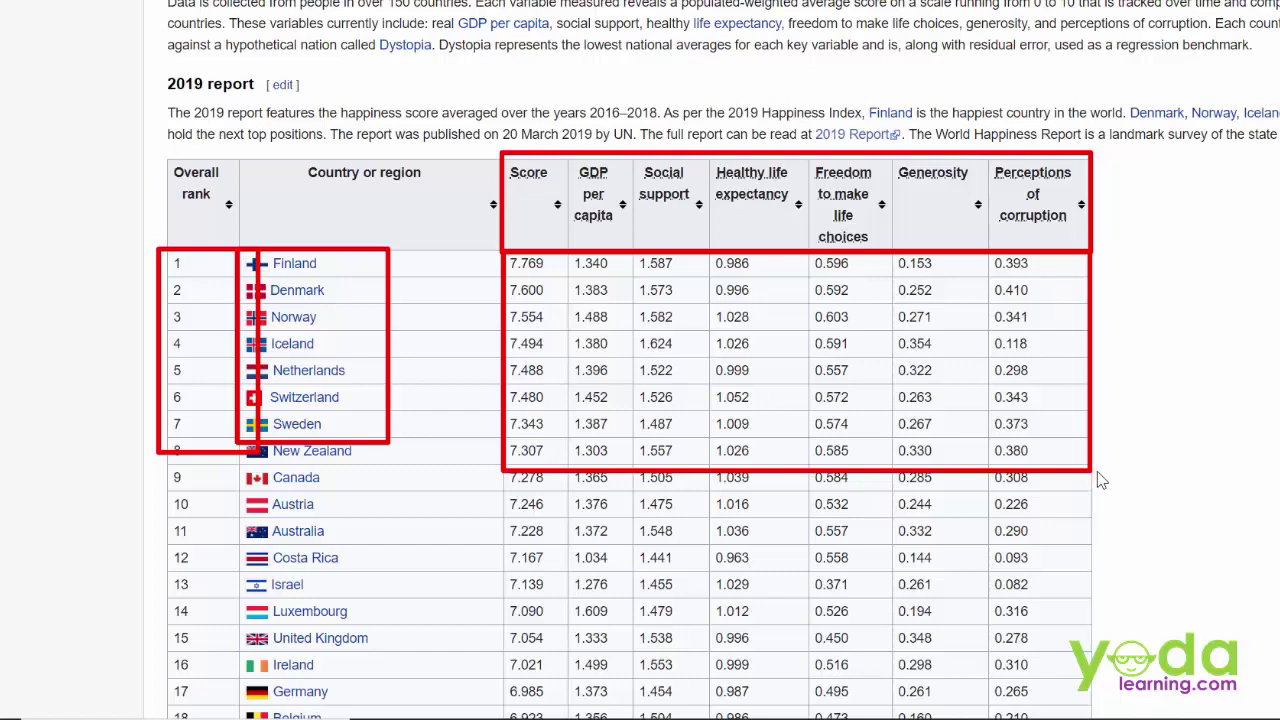
key("Escape")
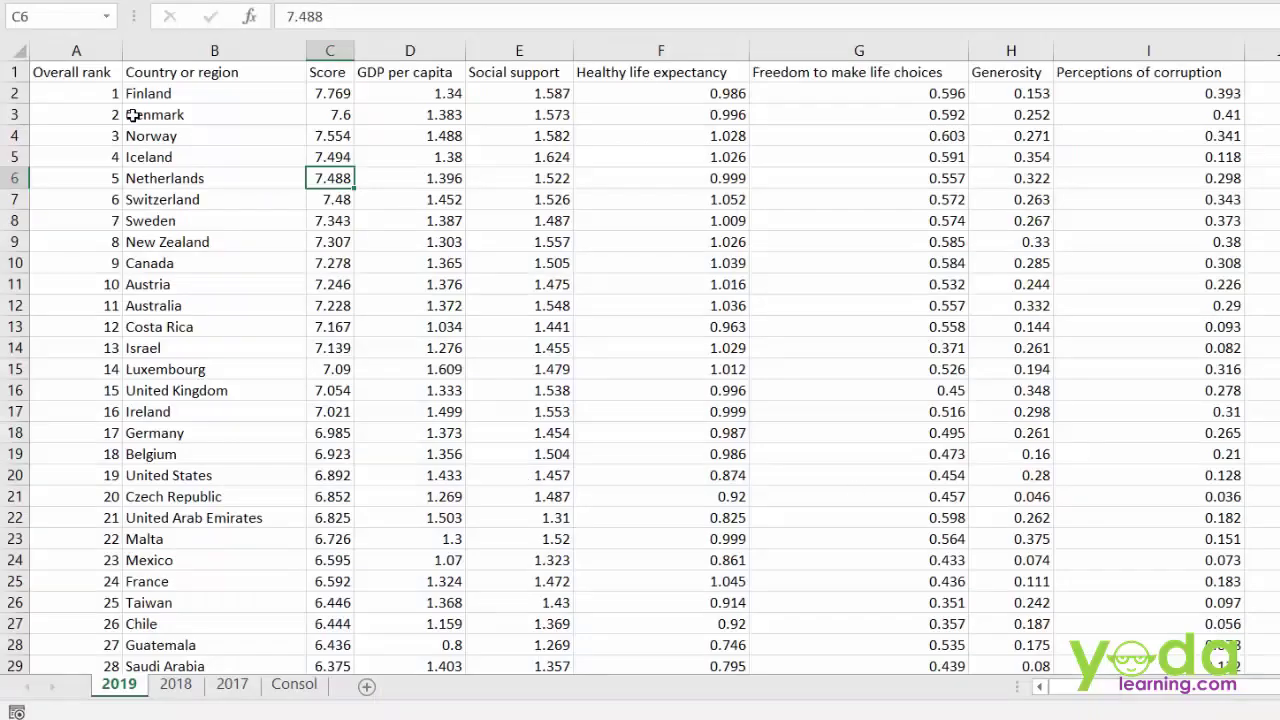
- Select the Overall rank and Country or region columns, then indicator values C1:I14 on the 2019 sheet
left_click(88, 50)
left_click(198, 50)
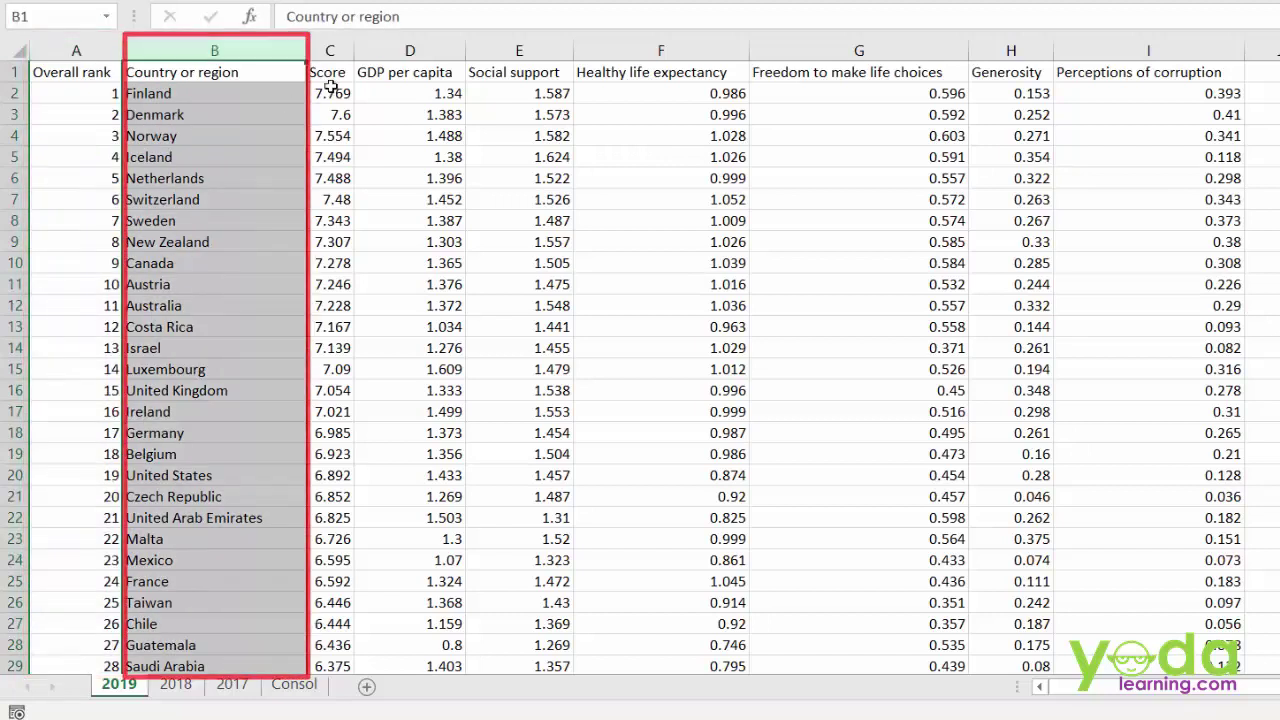
mouse_move(328, 72)
left_mouse_down()
mouse_move(991, 249)
mouse_move(1140, 367)
left_mouse_up()
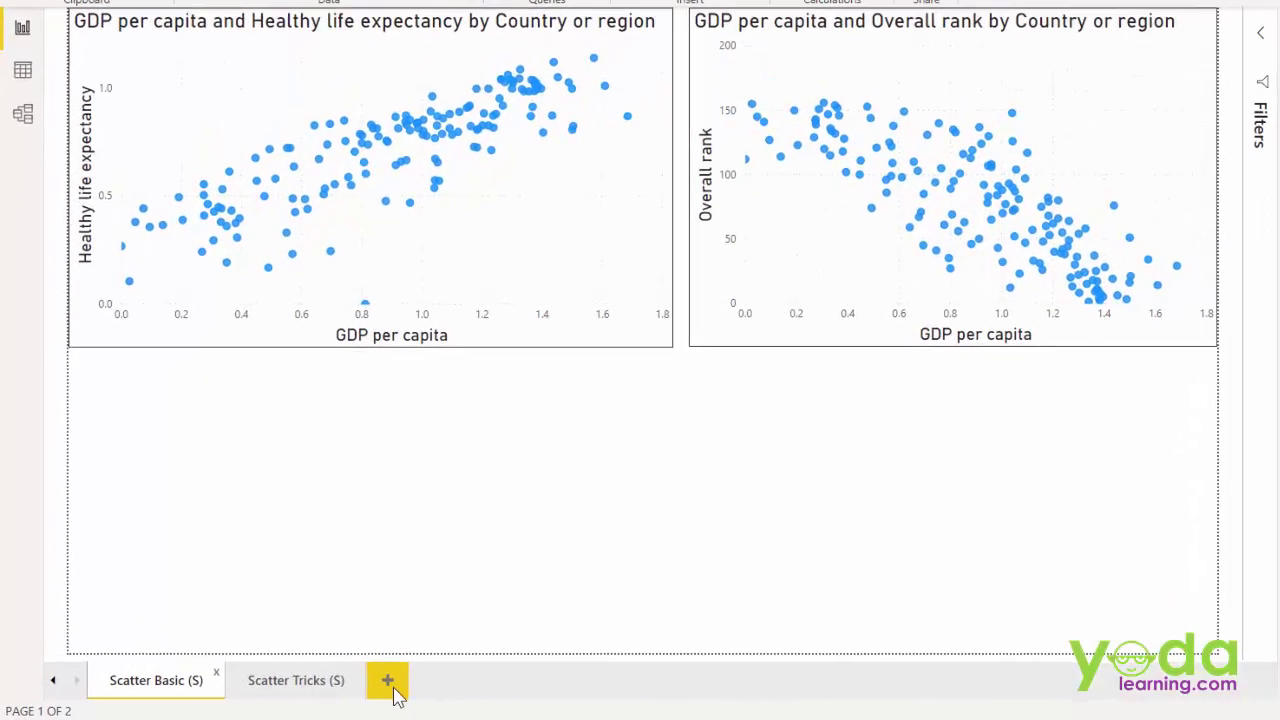
- Add blank Page 1 after Scatter Tricks, then expand and collapse the 2019 table's field list
left_click(389, 682)
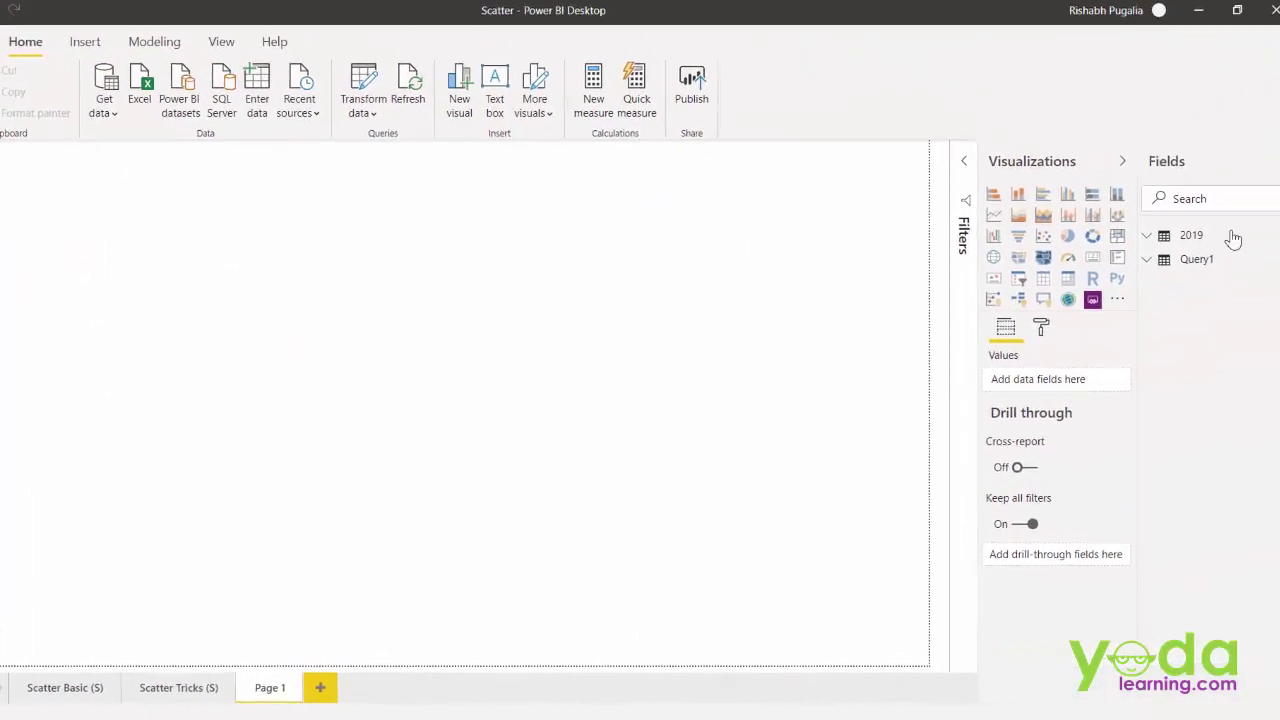
left_click(1136, 240)
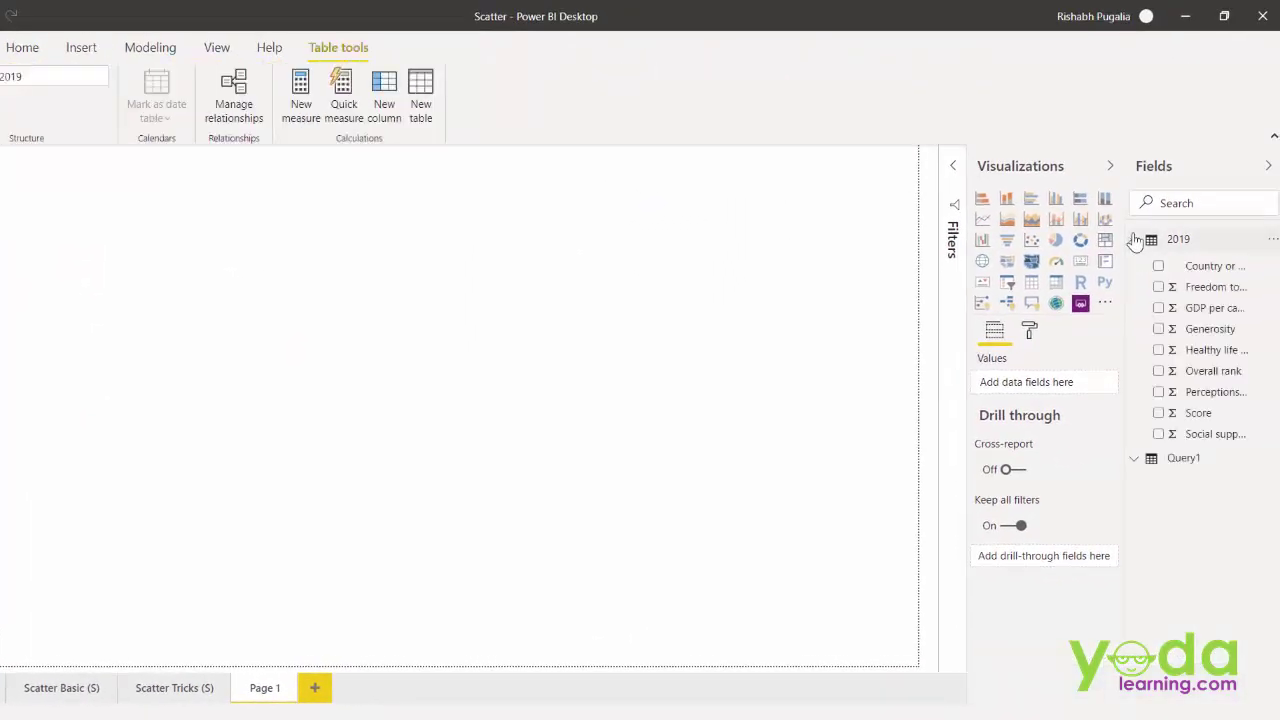
left_click(1136, 240)
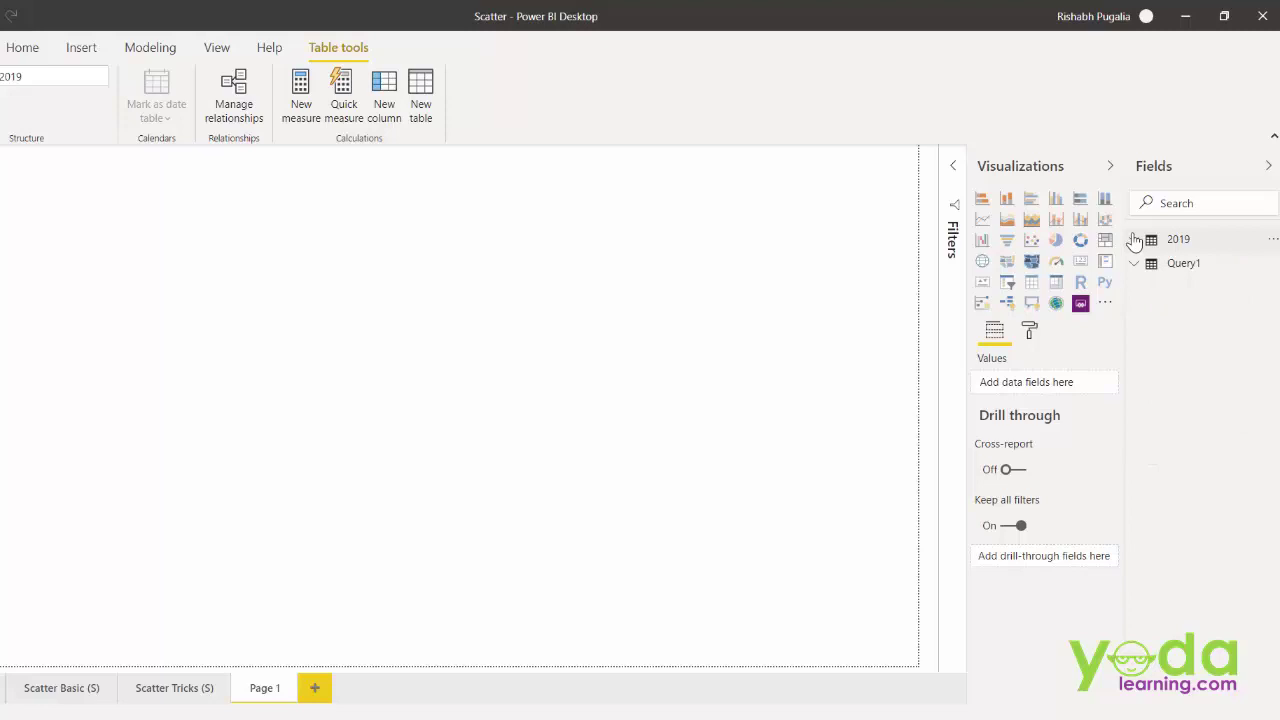
- Add a scatter chart, move it toward the page centre and widen it
left_click(1033, 242)
left_click_drag(128, 222, 746, 238)
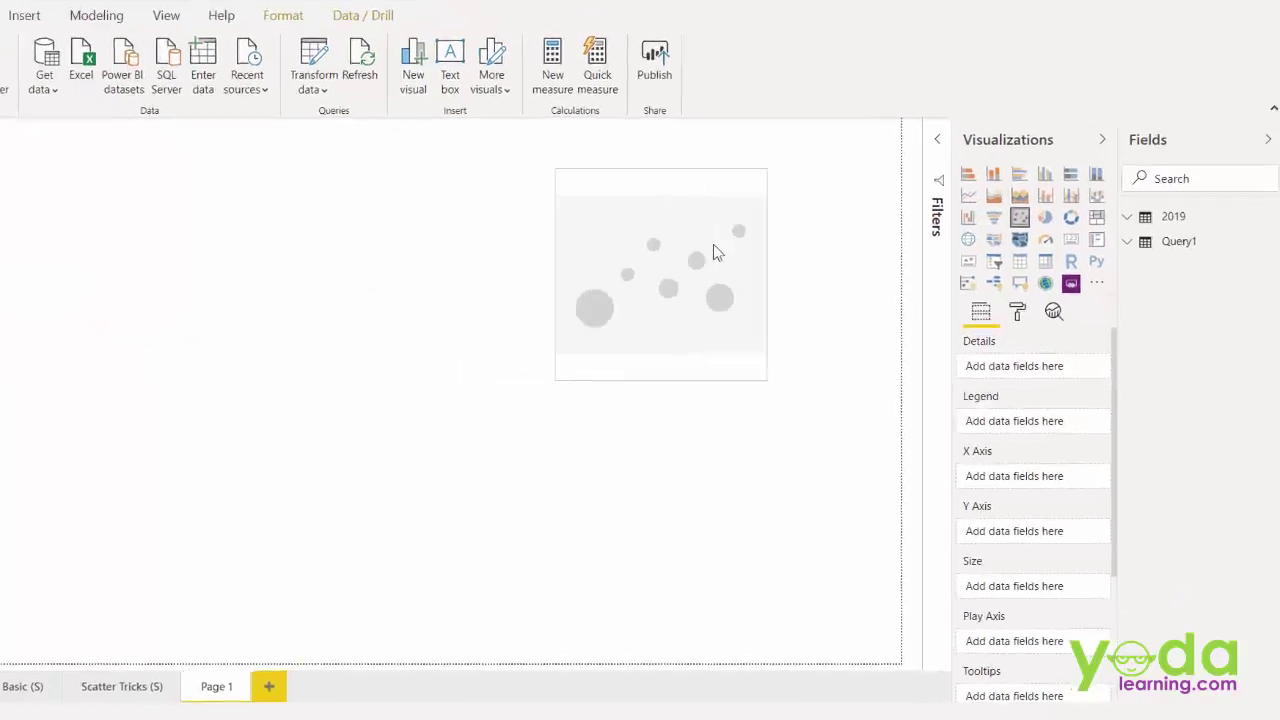
left_click_drag(619, 364, 495, 381)
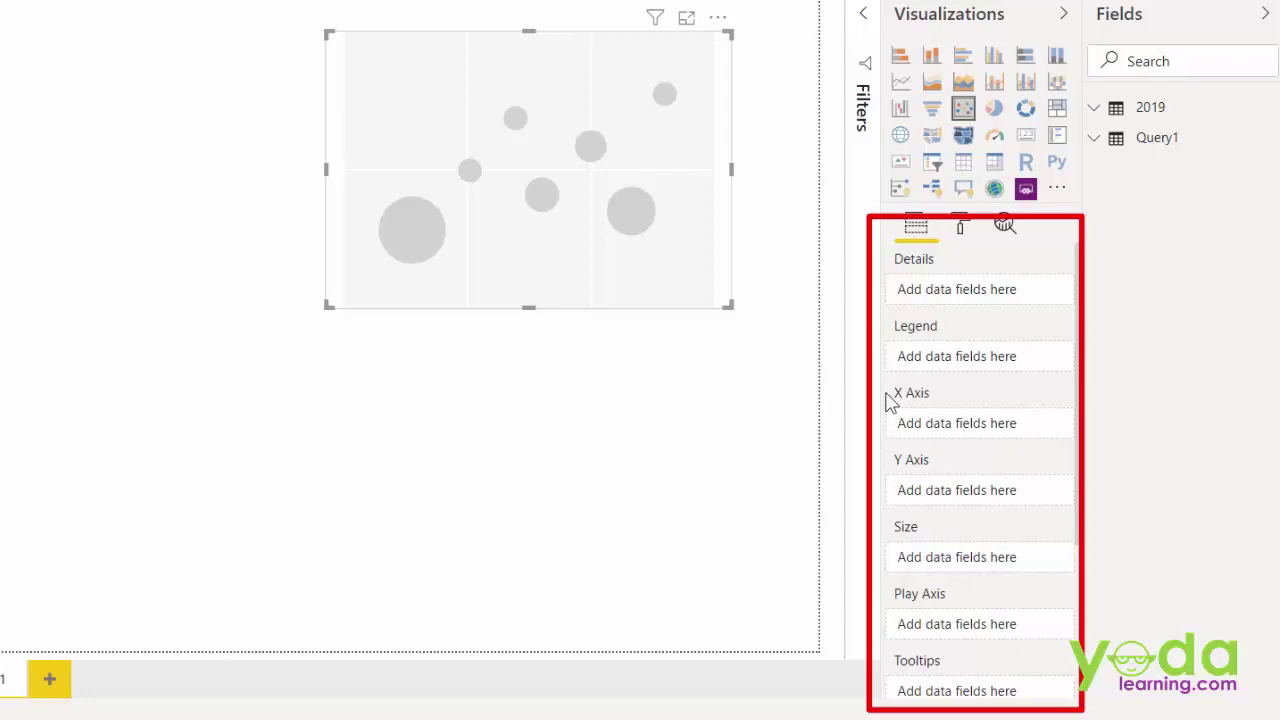
- Outline the X Axis, Y Axis, Details and Size wells, then clear the outlines
left_click_drag(887, 392, 1080, 515)
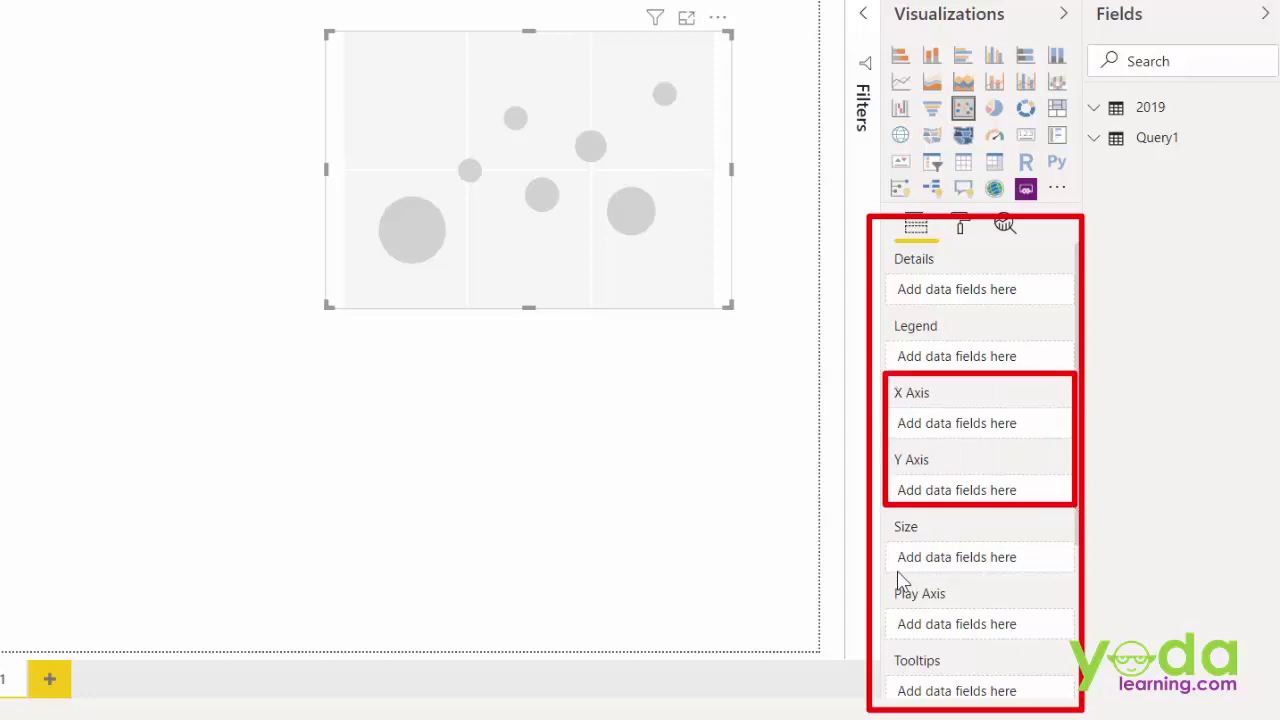
left_click_drag(881, 243, 1079, 314)
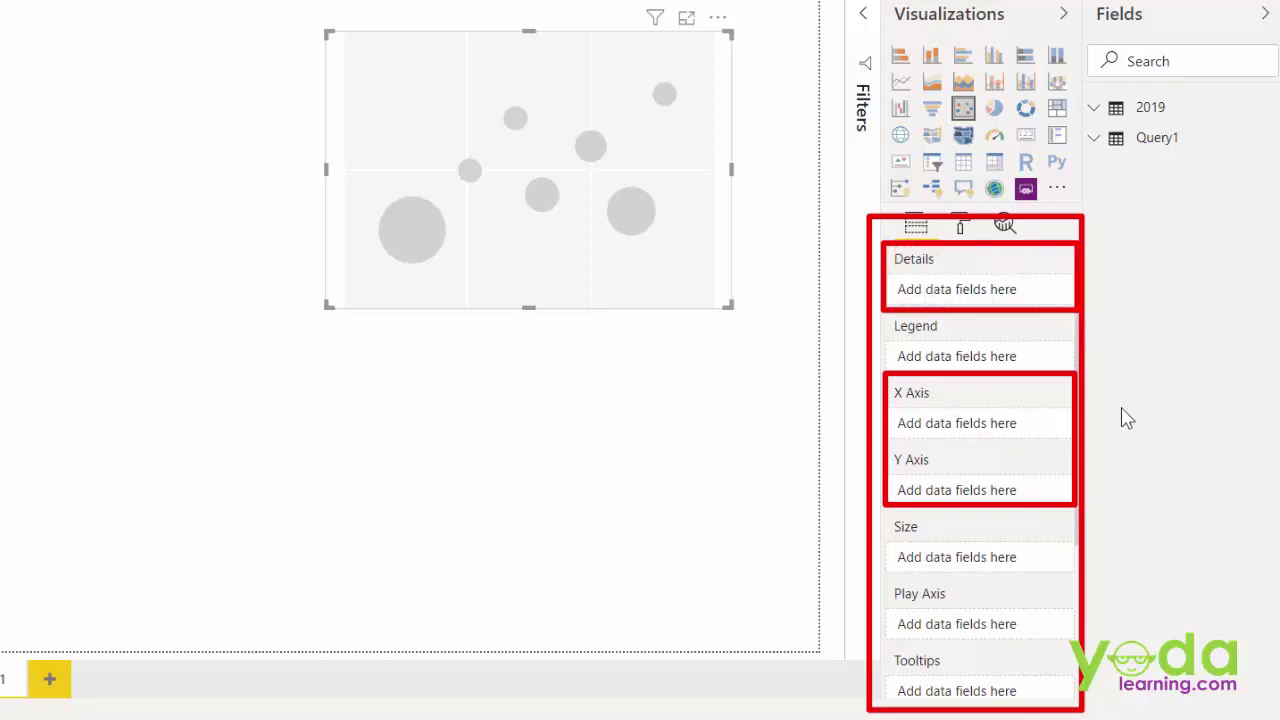
mouse_move(876, 510)
left_mouse_down()
mouse_move(1046, 578)
mouse_move(1101, 581)
mouse_move(1080, 589)
left_mouse_up()
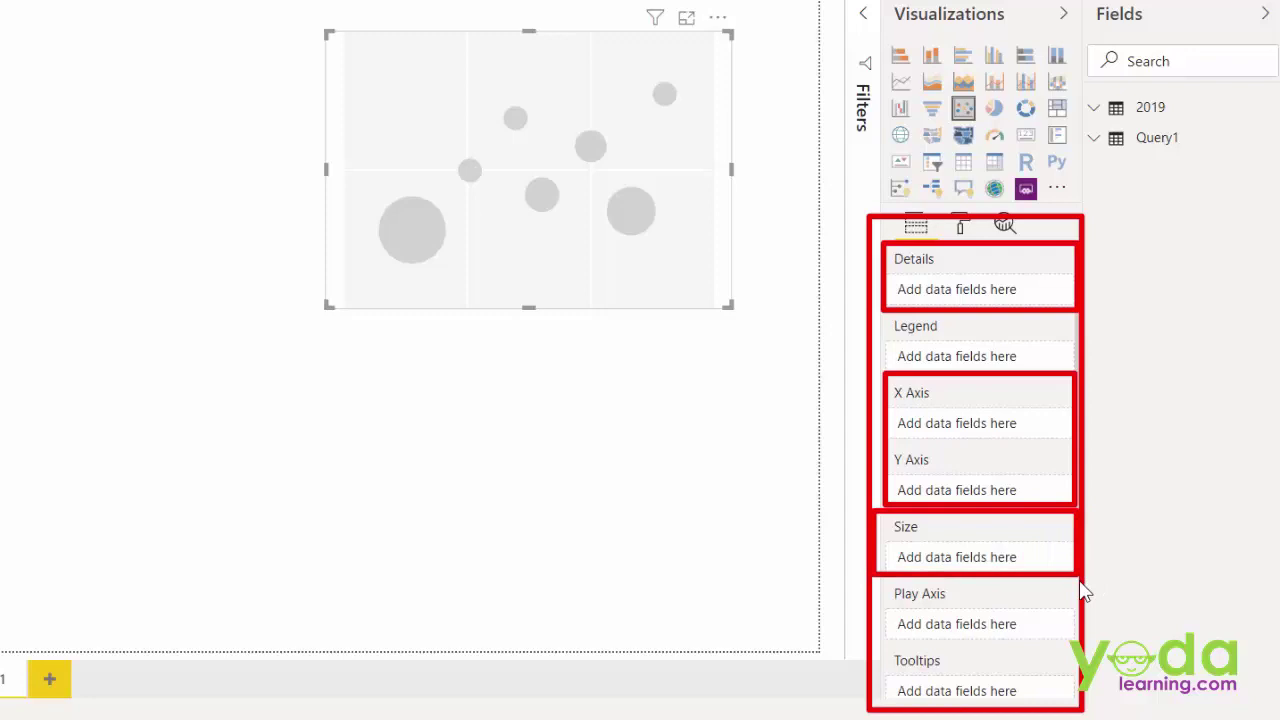
key("Escape")
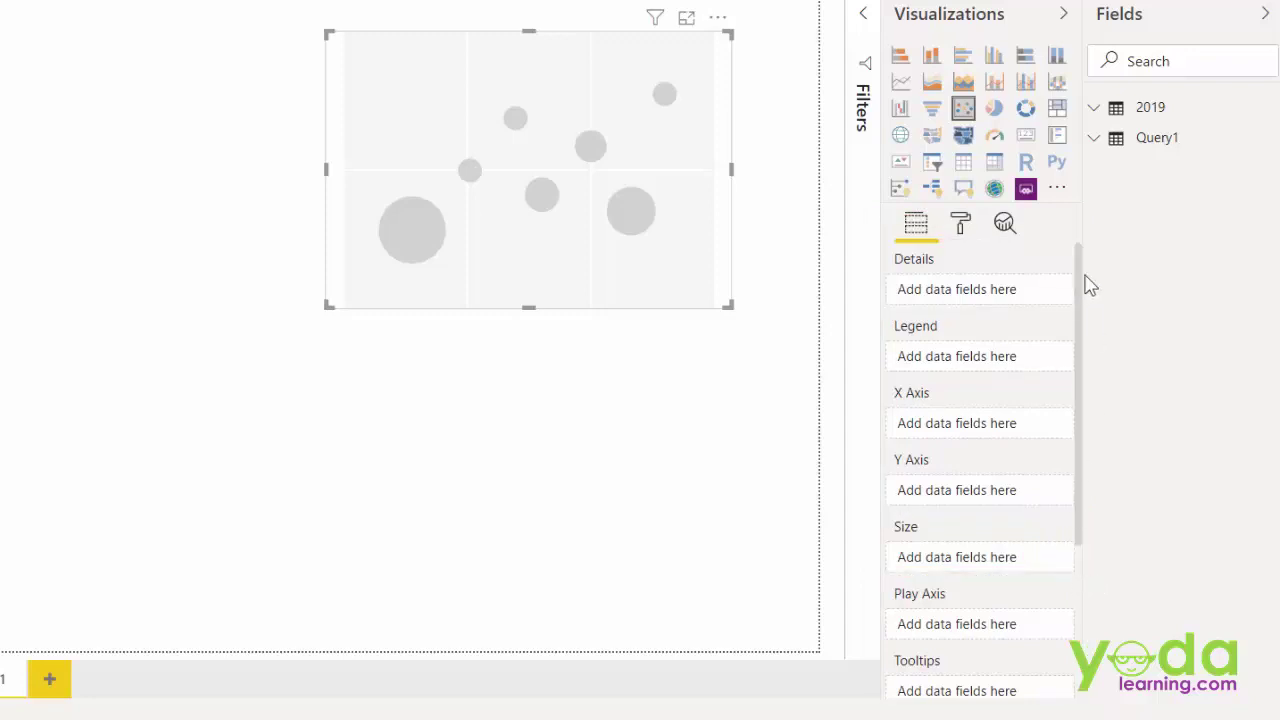
- Plot Healthy life expectancy (X) against Freedom to make life choices (Y) per Country or region, then enlarge the chart
left_click(1100, 110)
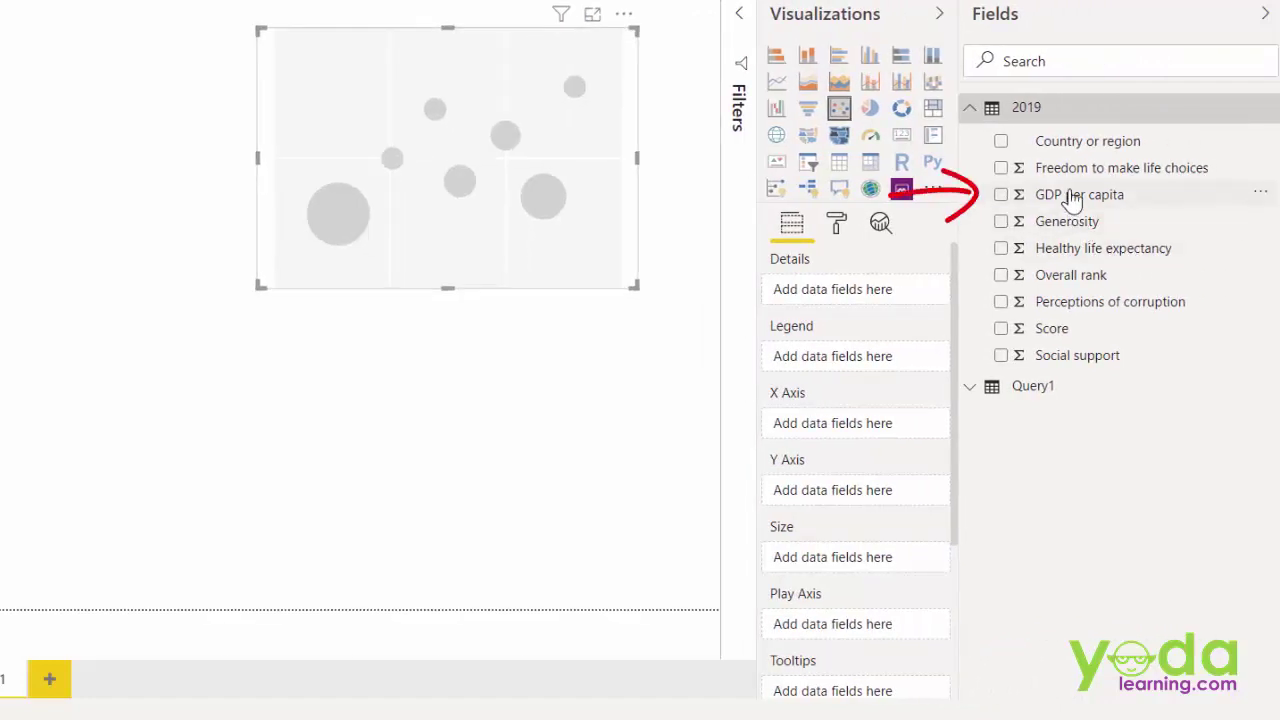
left_click_drag(1070, 198, 1075, 228)
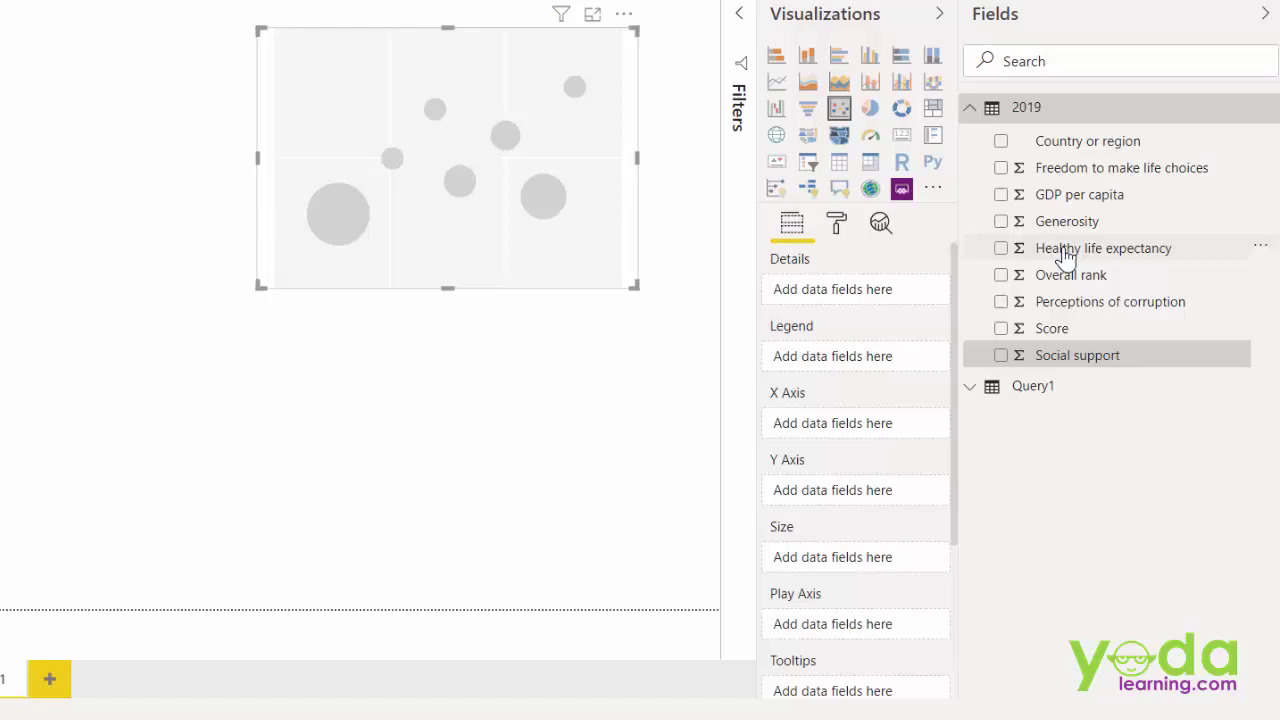
mouse_move(1062, 250)
left_mouse_down()
mouse_move(822, 445)
mouse_move(840, 432)
left_mouse_up()
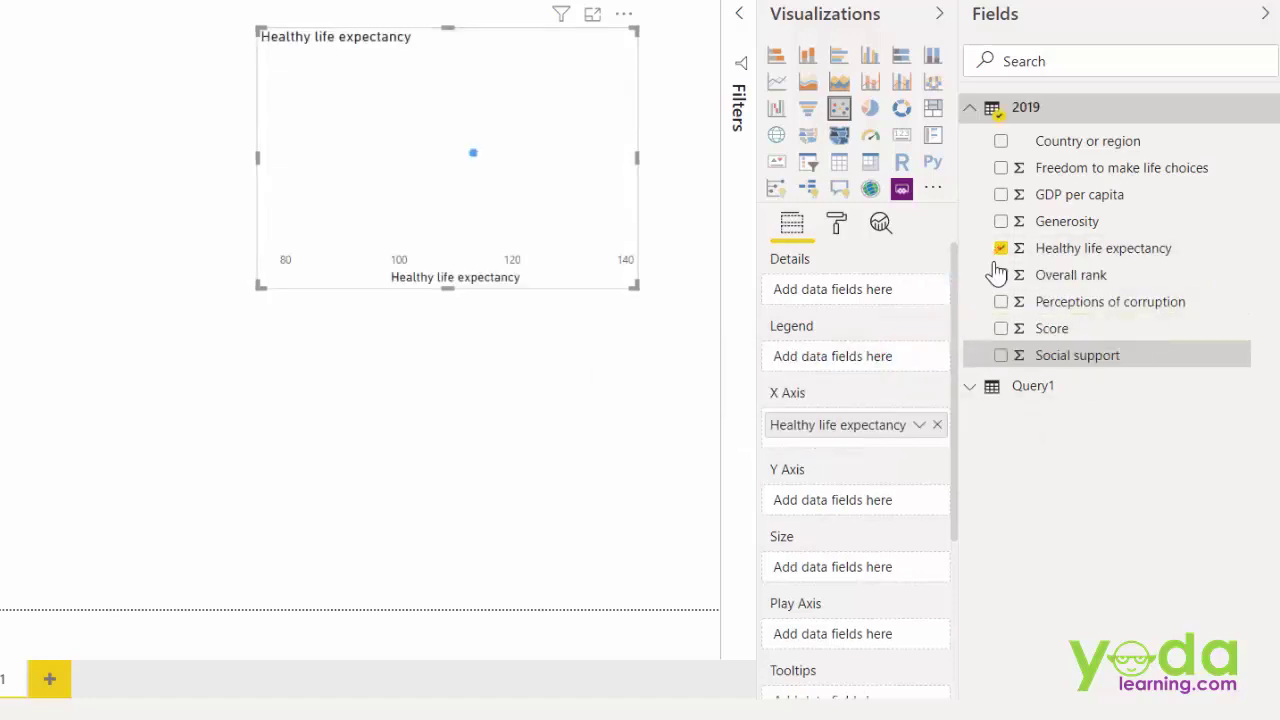
mouse_move(1046, 170)
left_mouse_down()
mouse_move(829, 463)
mouse_move(820, 512)
left_mouse_up()
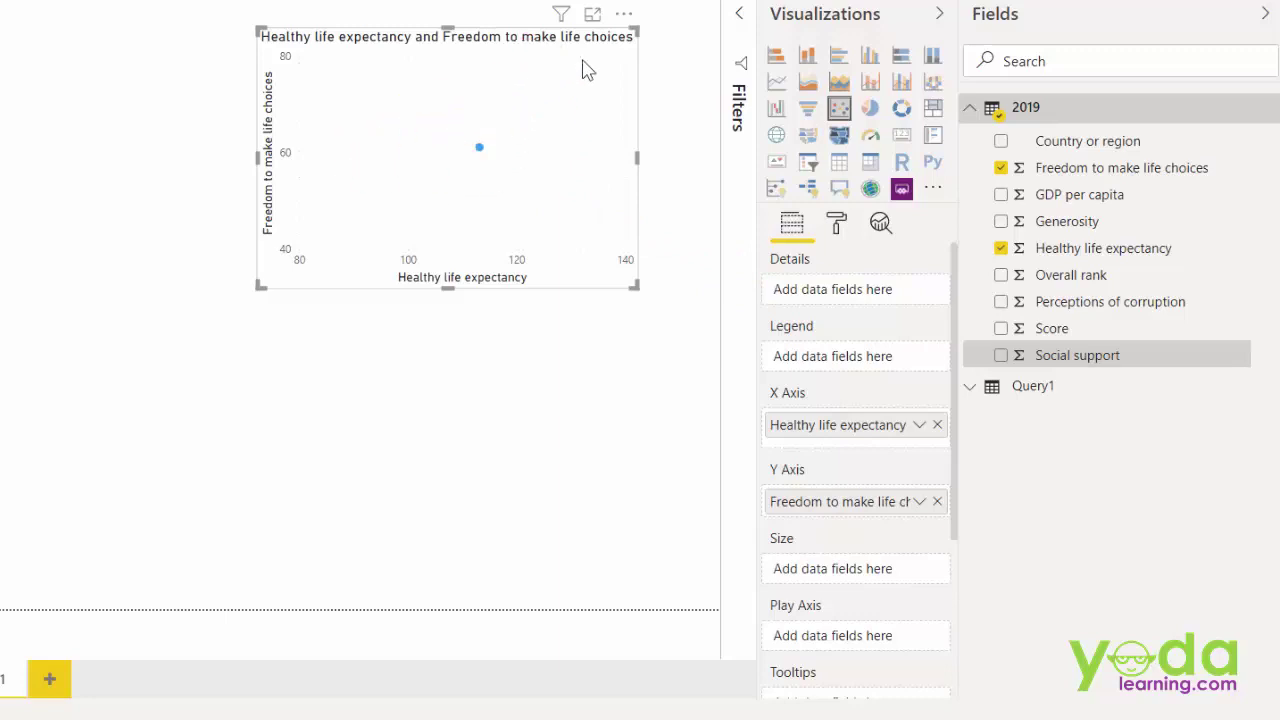
left_click_drag(1088, 142, 840, 292)
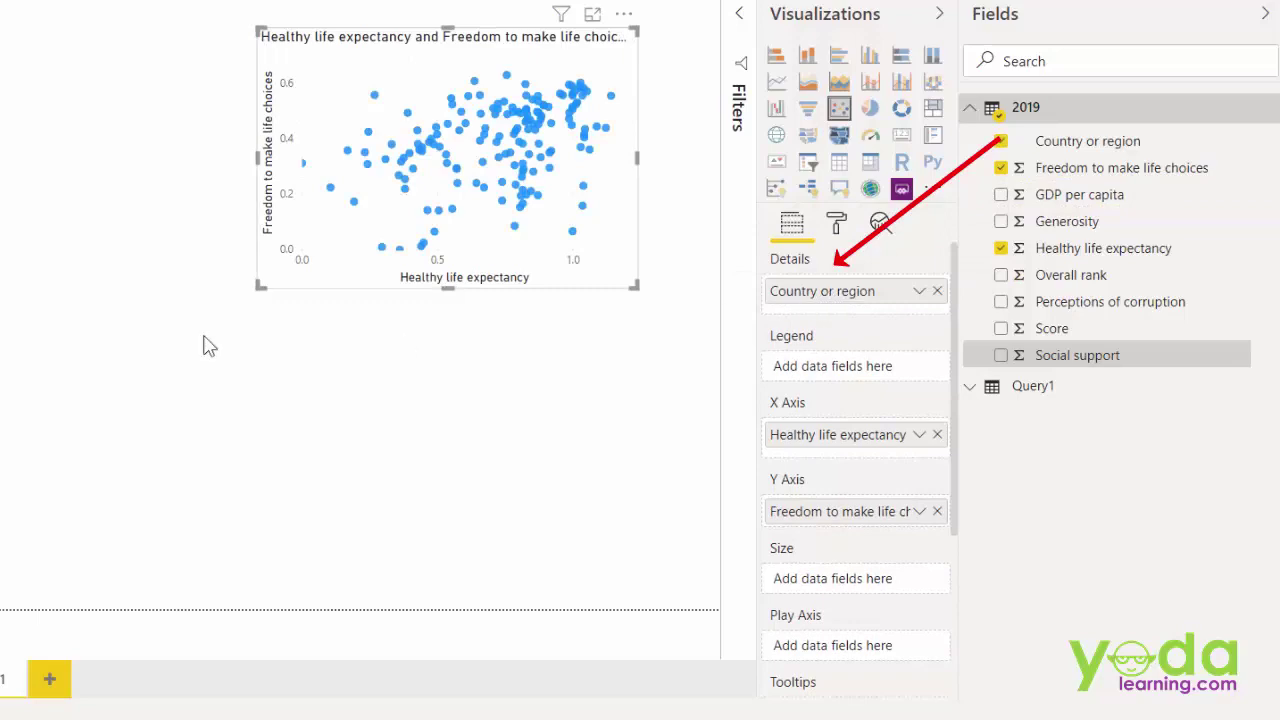
left_click_drag(257, 286, 45, 372)
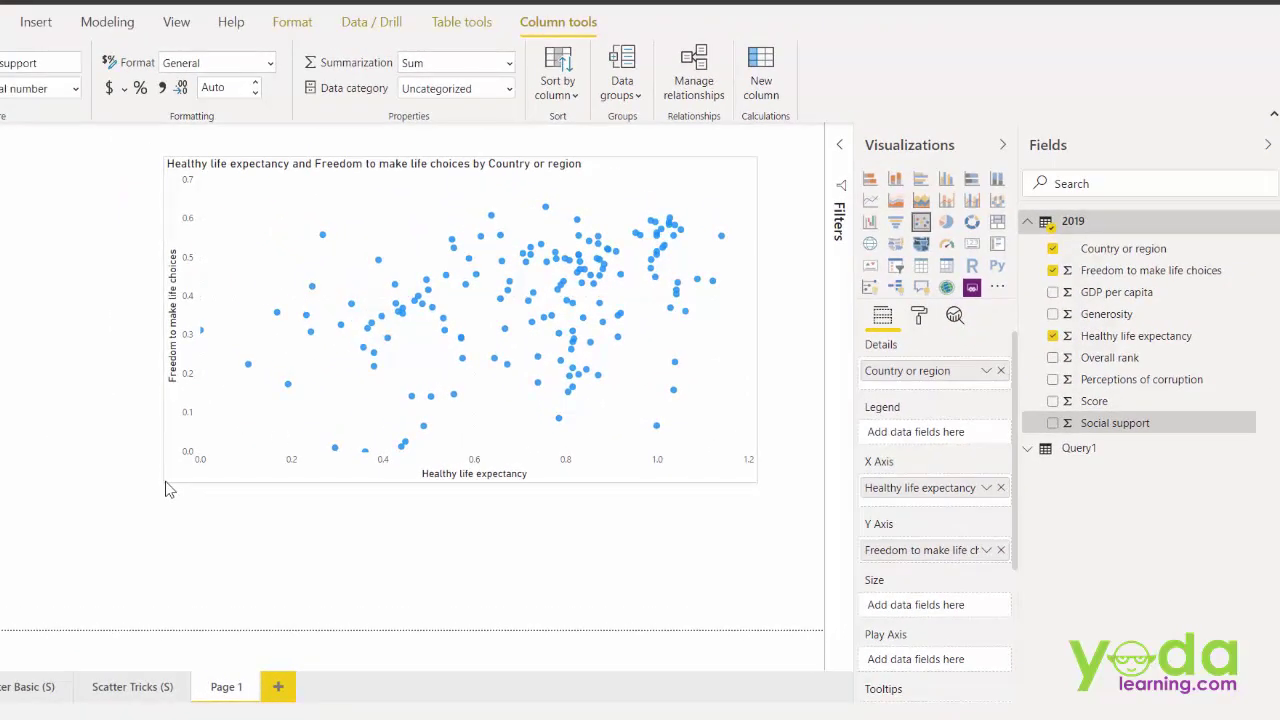
- Search the Format pane for 'label' and turn Category labels on
mouse_move(585, 325)
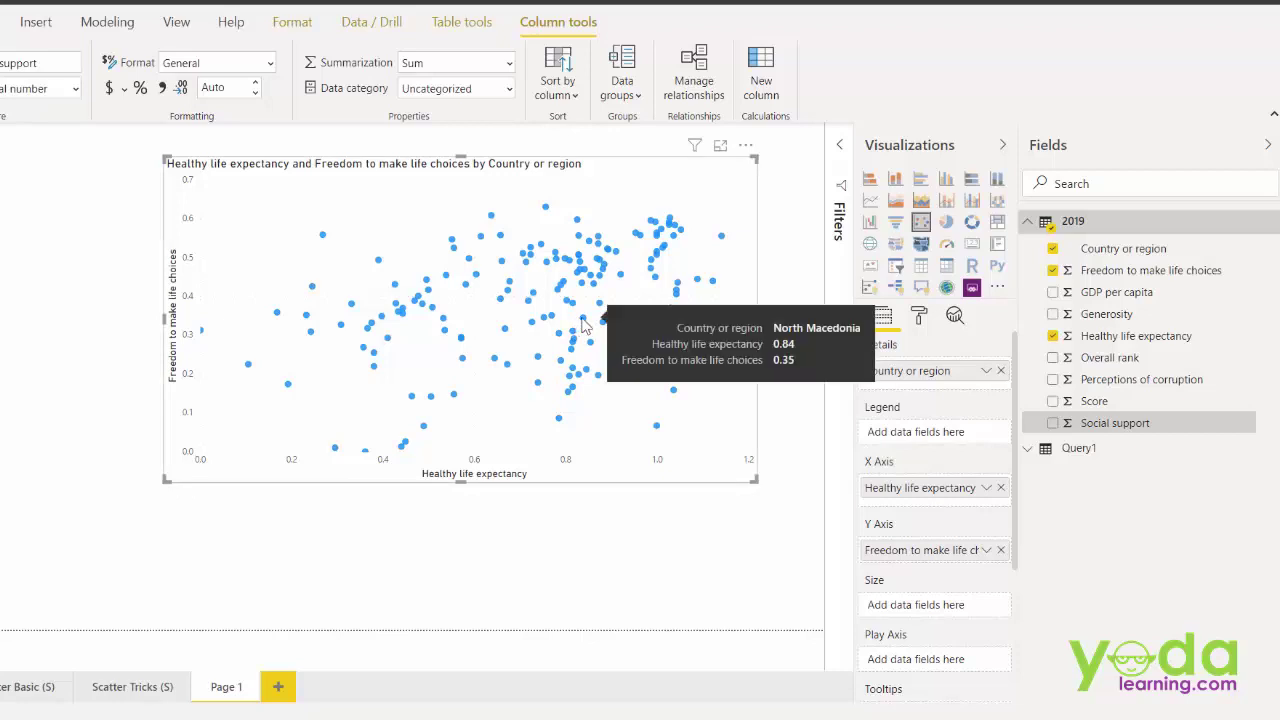
left_click(926, 318)
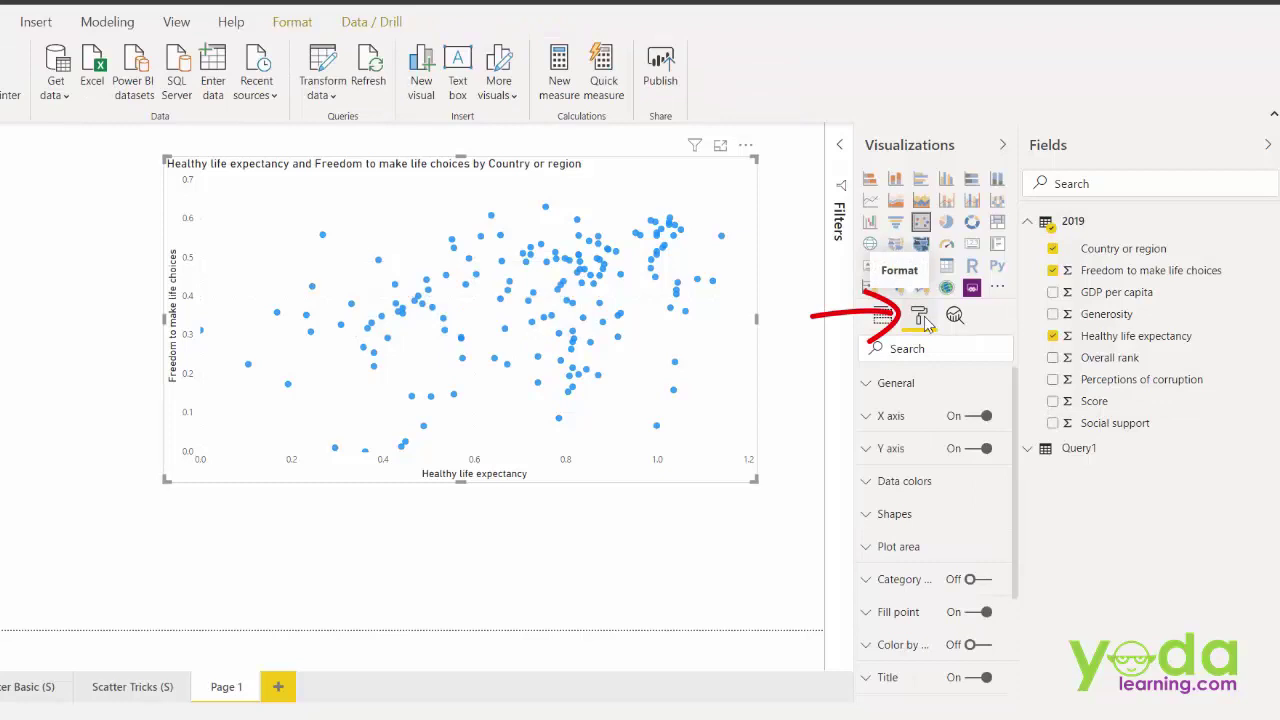
left_click(913, 351)
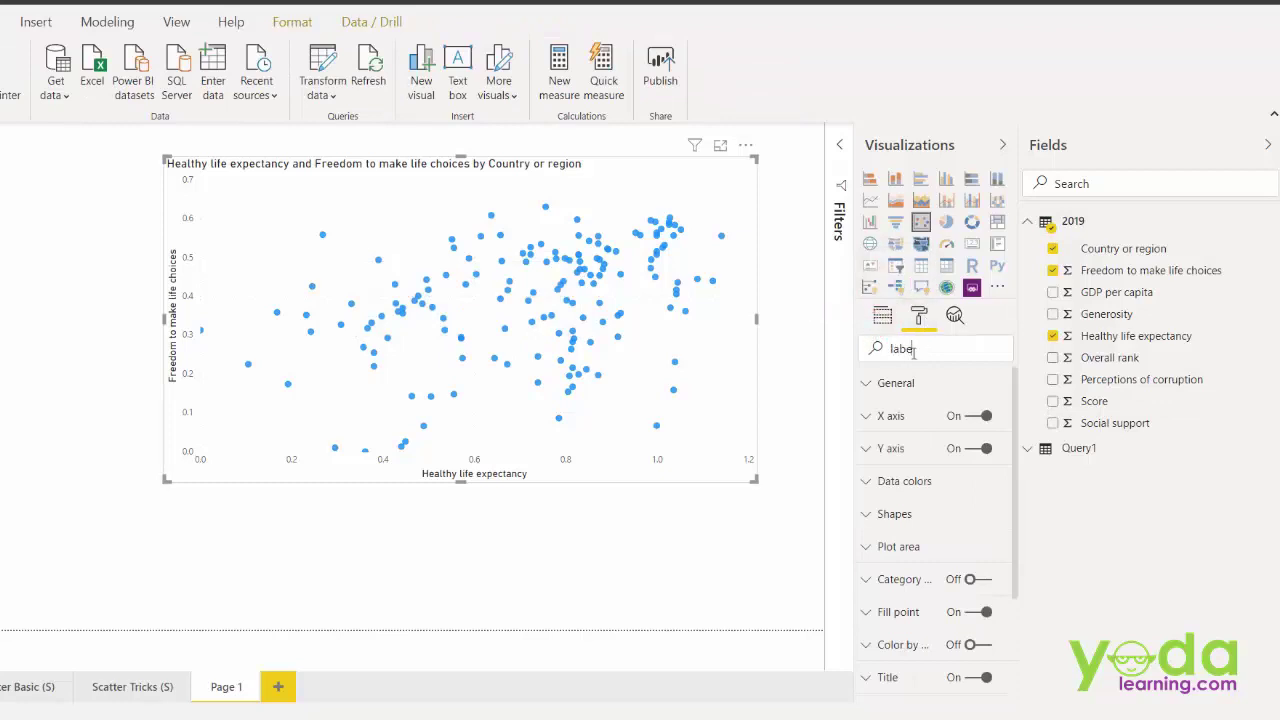
type("label")
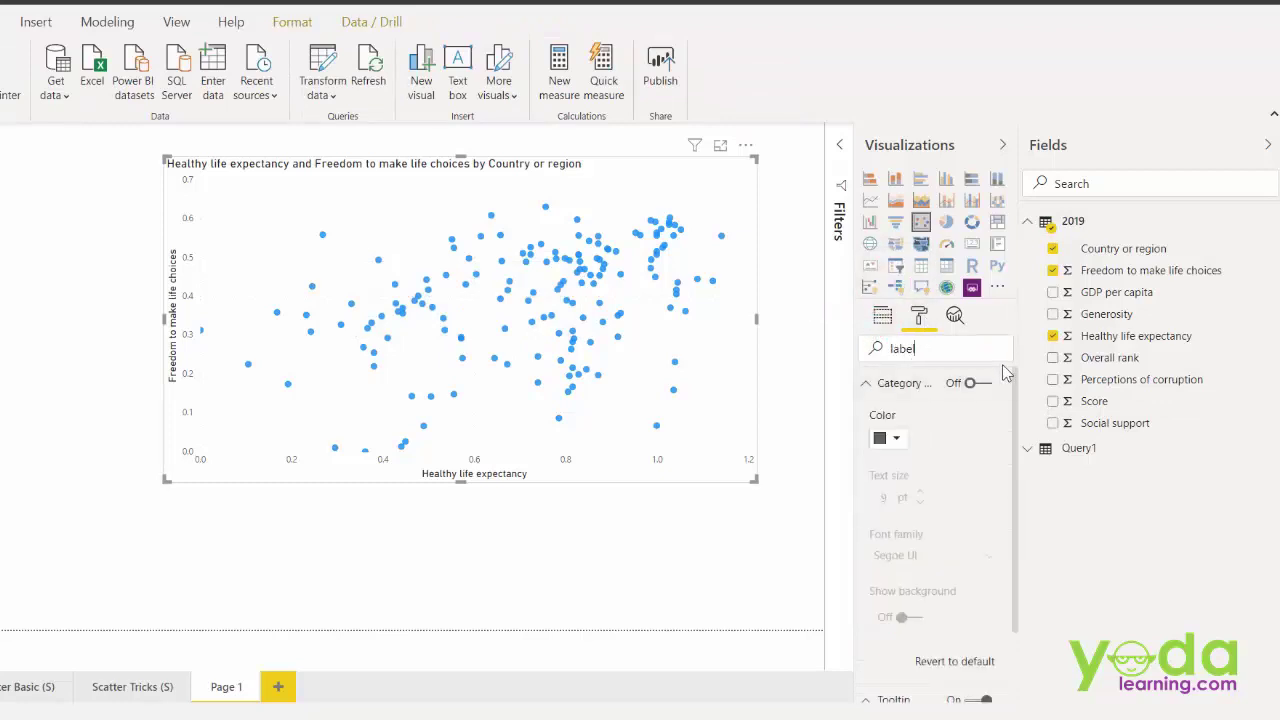
left_click_drag(855, 408, 803, 408)
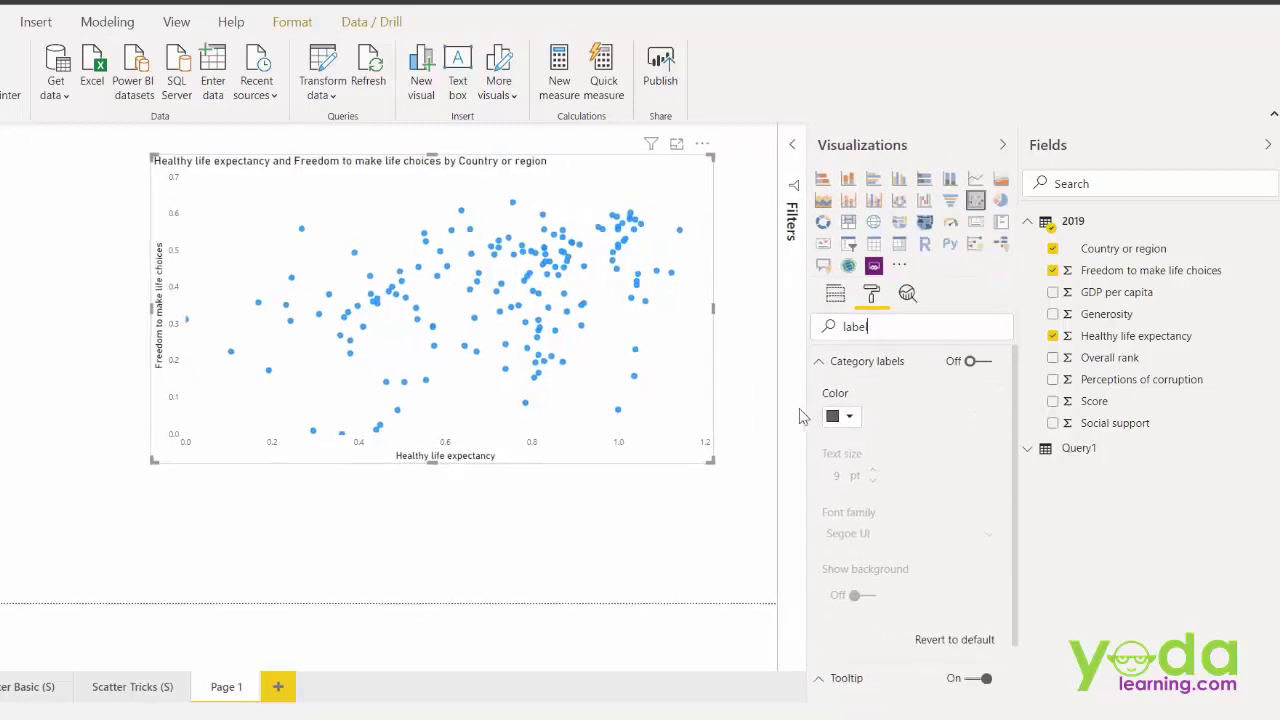
left_click(986, 370)
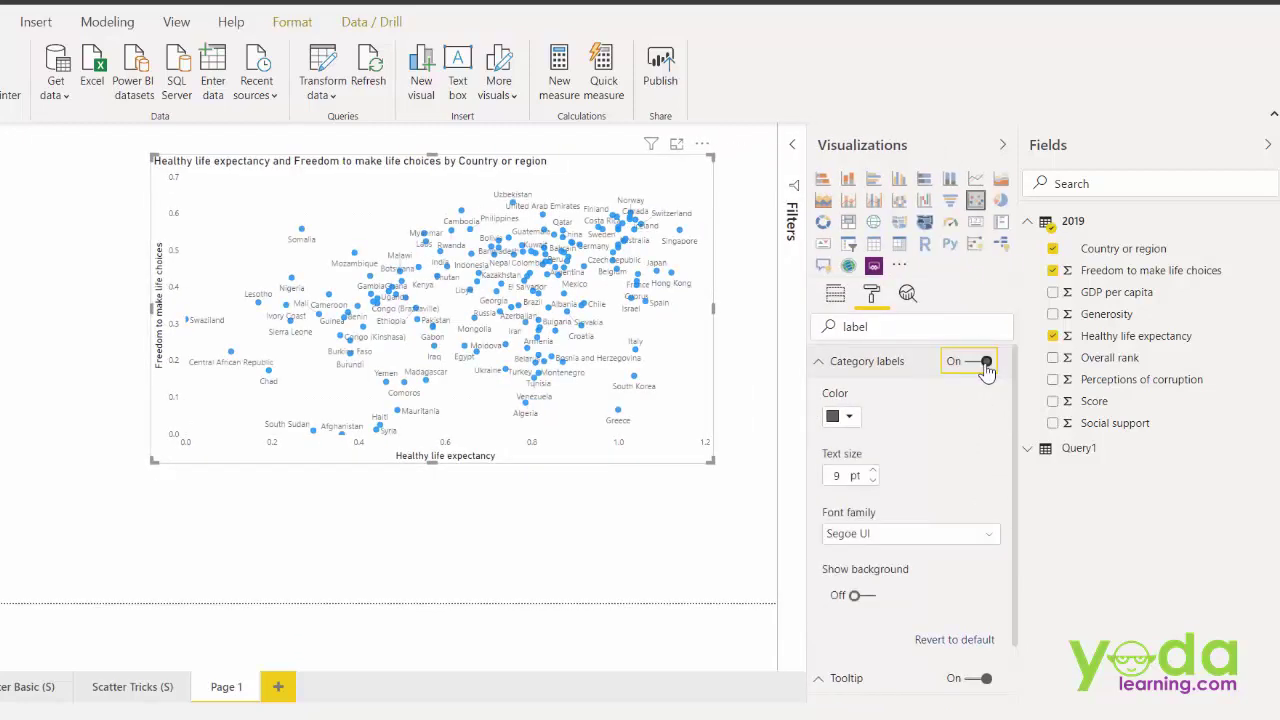
- Back in the Fields pane, stretch the labelled scatter chart's corners outward across the page
left_click(833, 296)
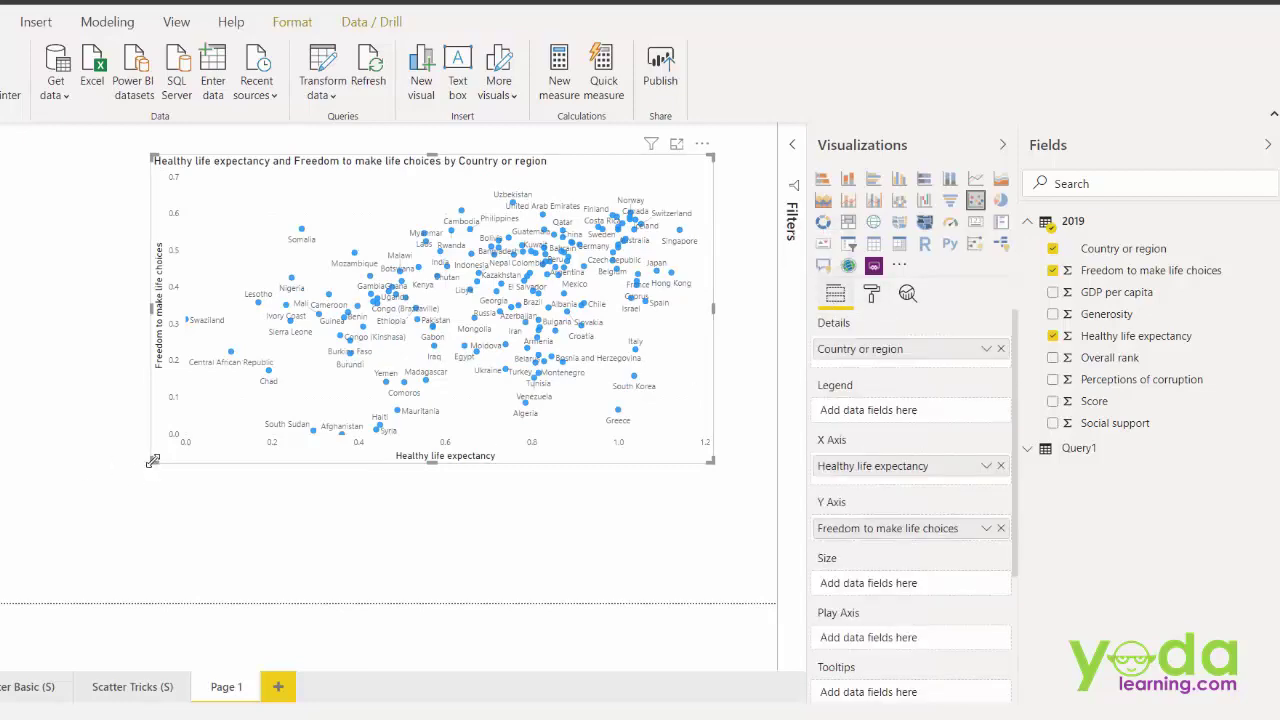
left_click_drag(153, 461, 58, 568)
left_click_drag(711, 565, 757, 572)
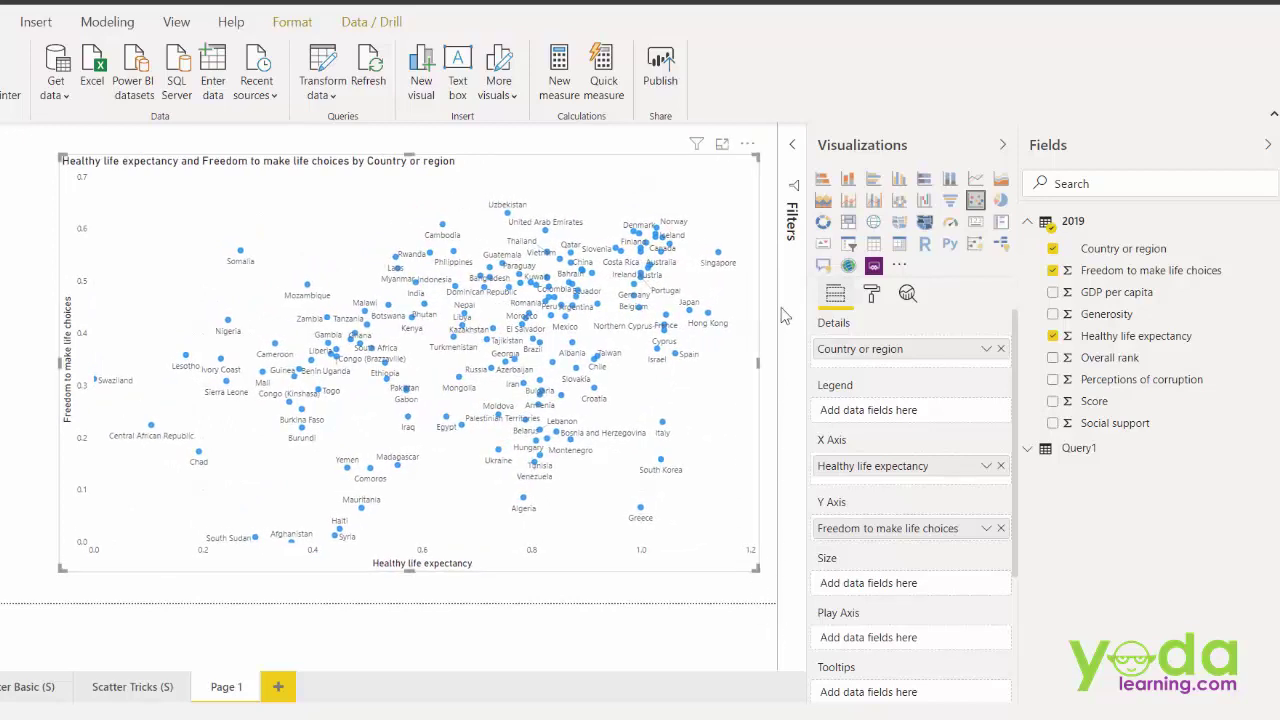
mouse_move(722, 257)
left_click_drag(309, 586, 562, 590)
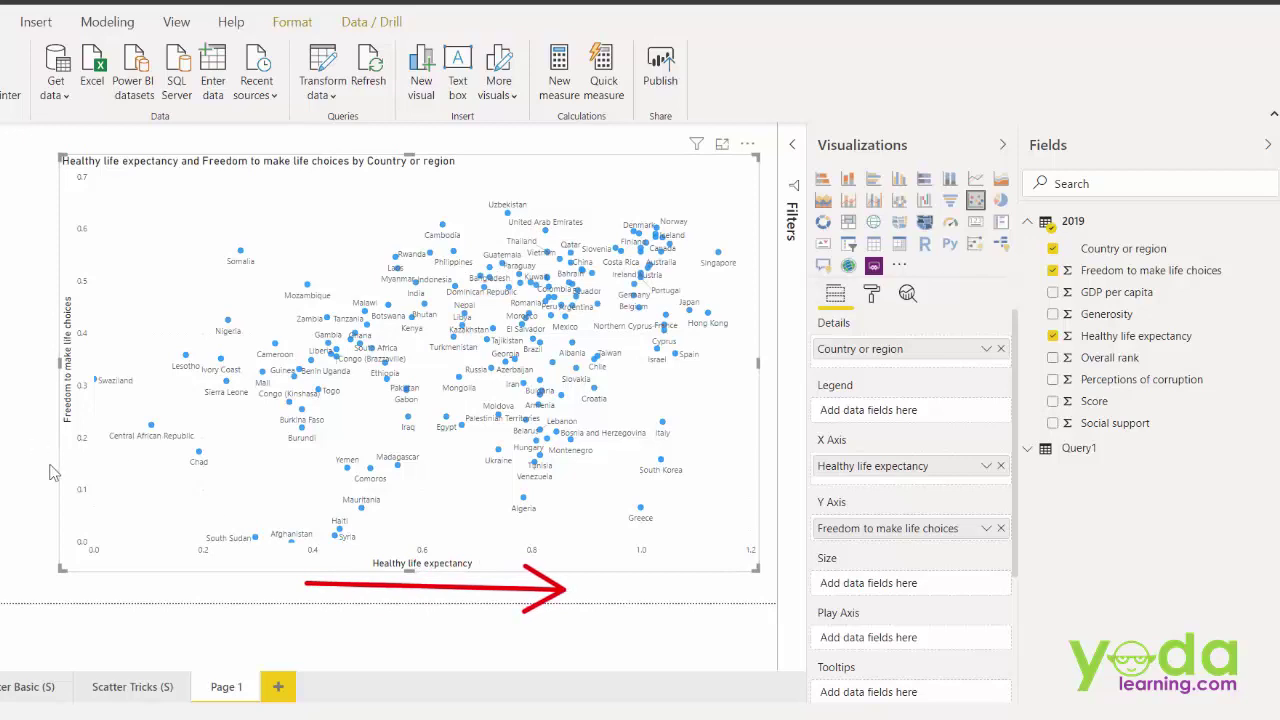
left_click_drag(48, 467, 46, 192)
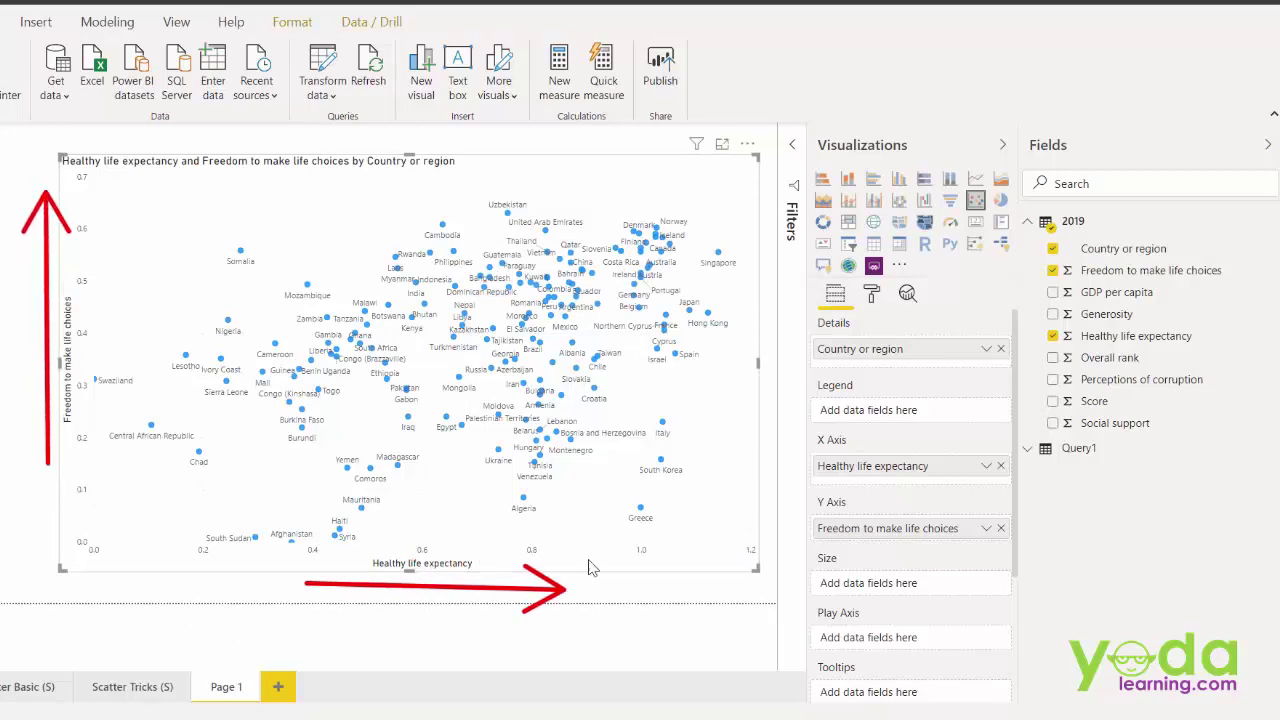
left_click_drag(695, 493, 661, 510)
mouse_move(660, 510)
left_mouse_down()
mouse_move(240, 513)
mouse_move(100, 492)
mouse_move(670, 508)
mouse_move(657, 507)
left_mouse_up()
key("Escape")
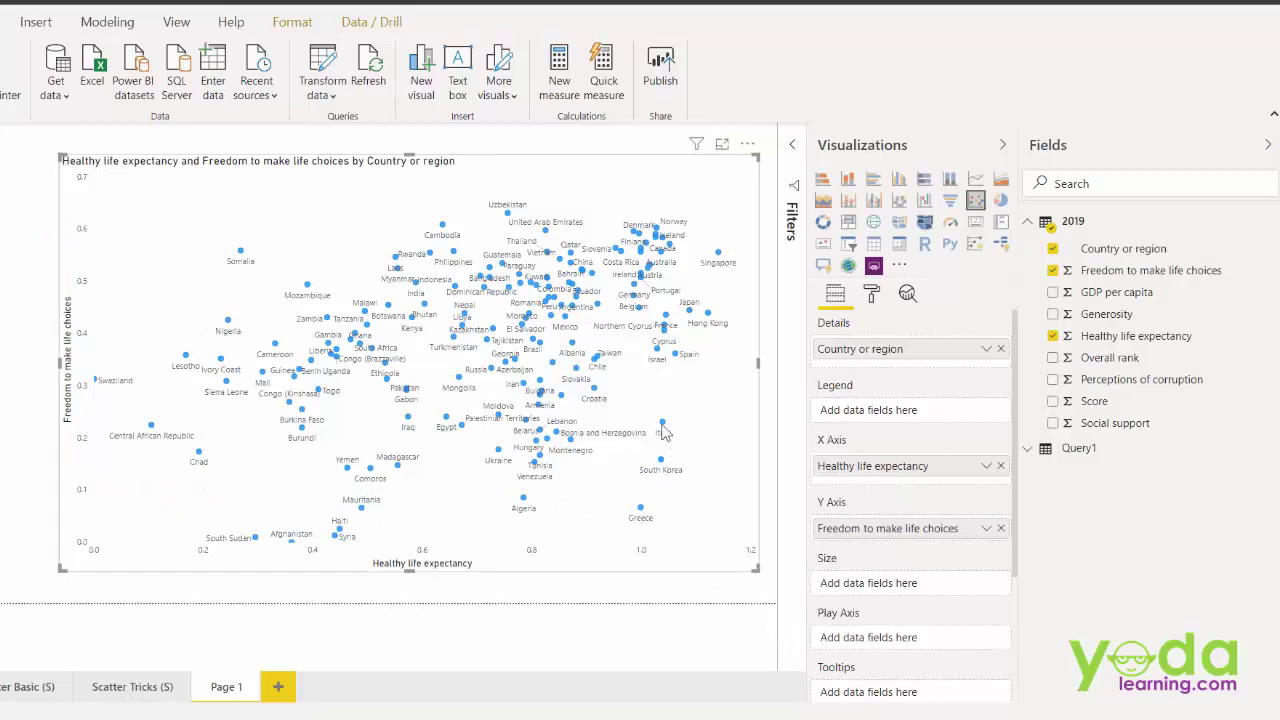
mouse_move(661, 461)
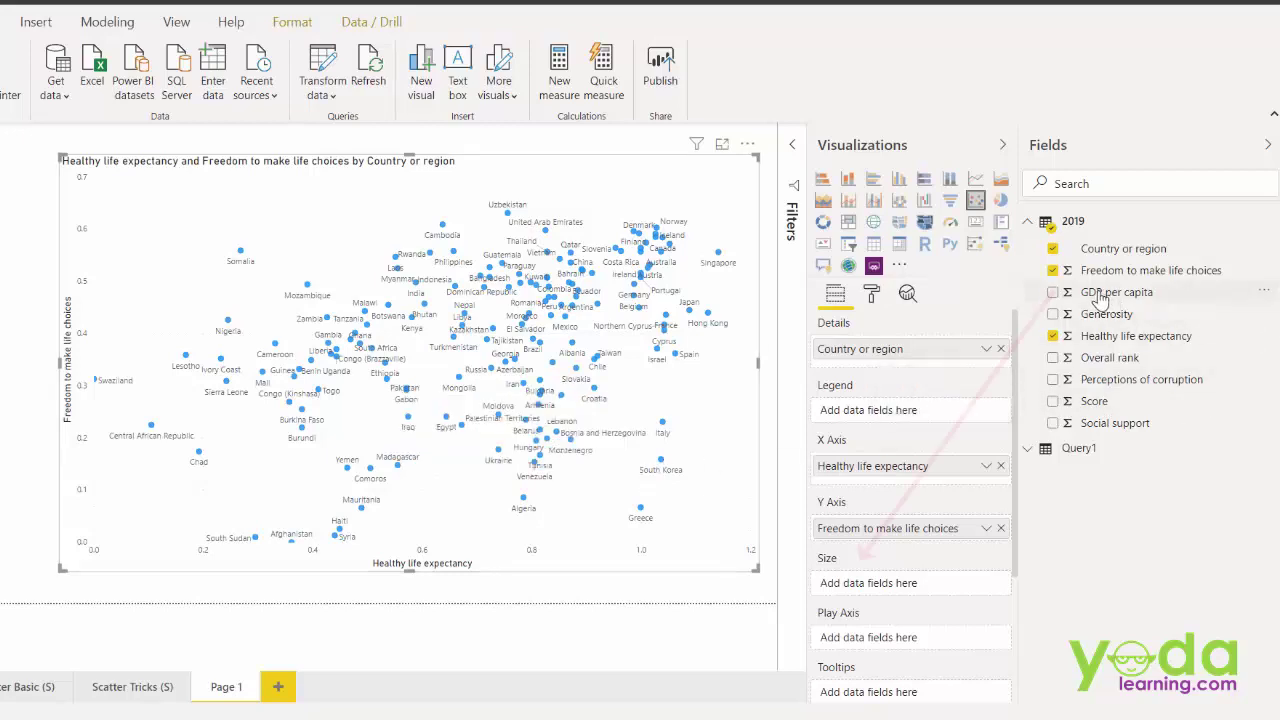
- Size the bubbles by GDP per capita and lower the marker Size to -29
left_click_drag(1108, 296, 880, 594)
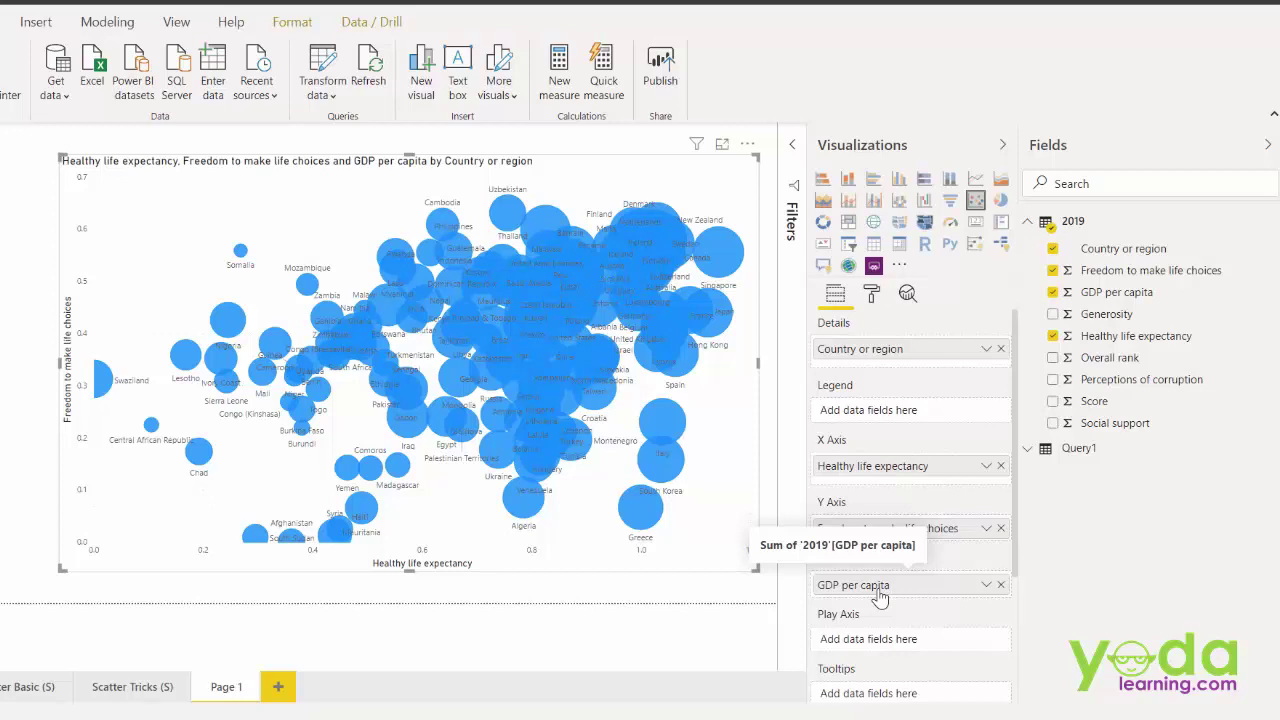
left_click(874, 293)
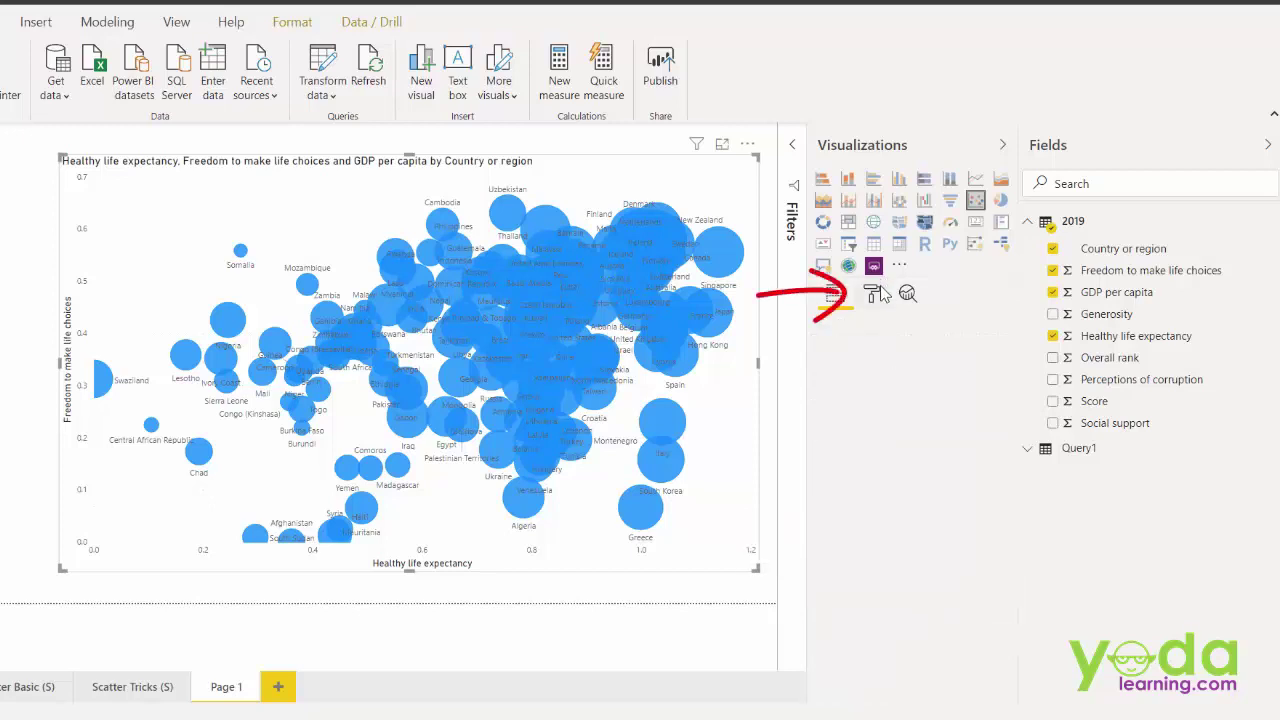
left_click(833, 493)
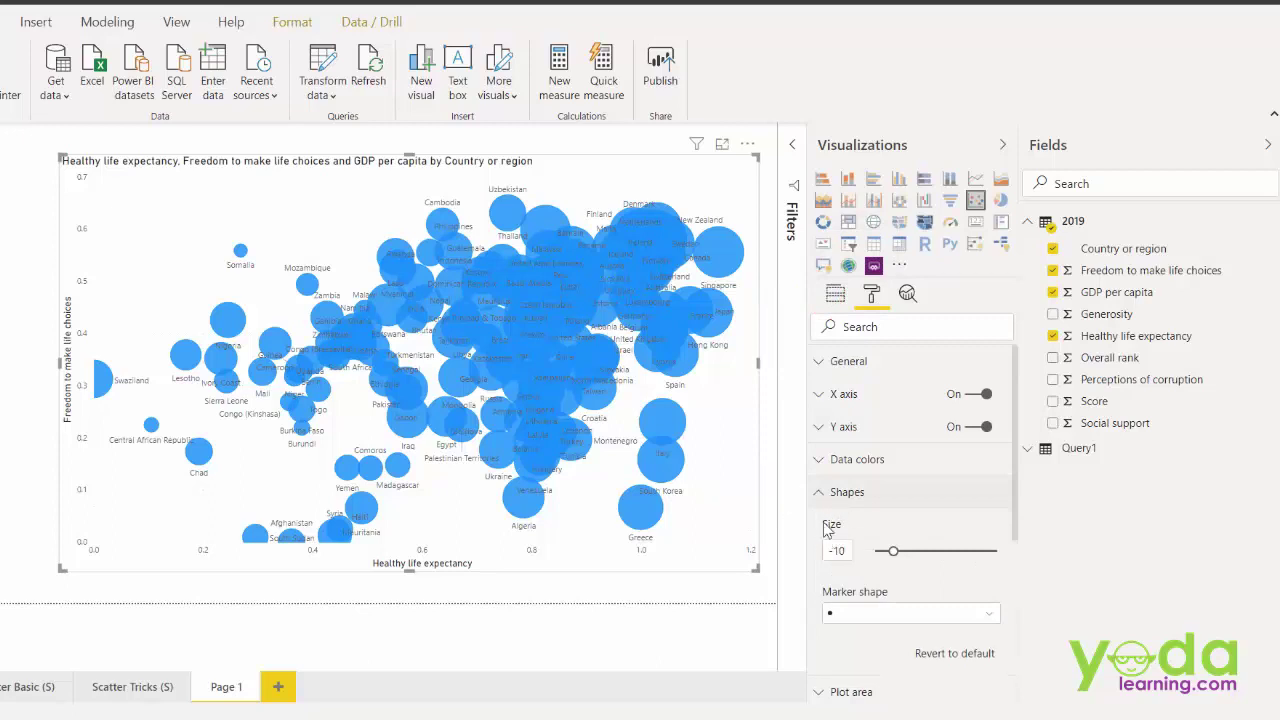
left_click_drag(893, 551, 875, 551)
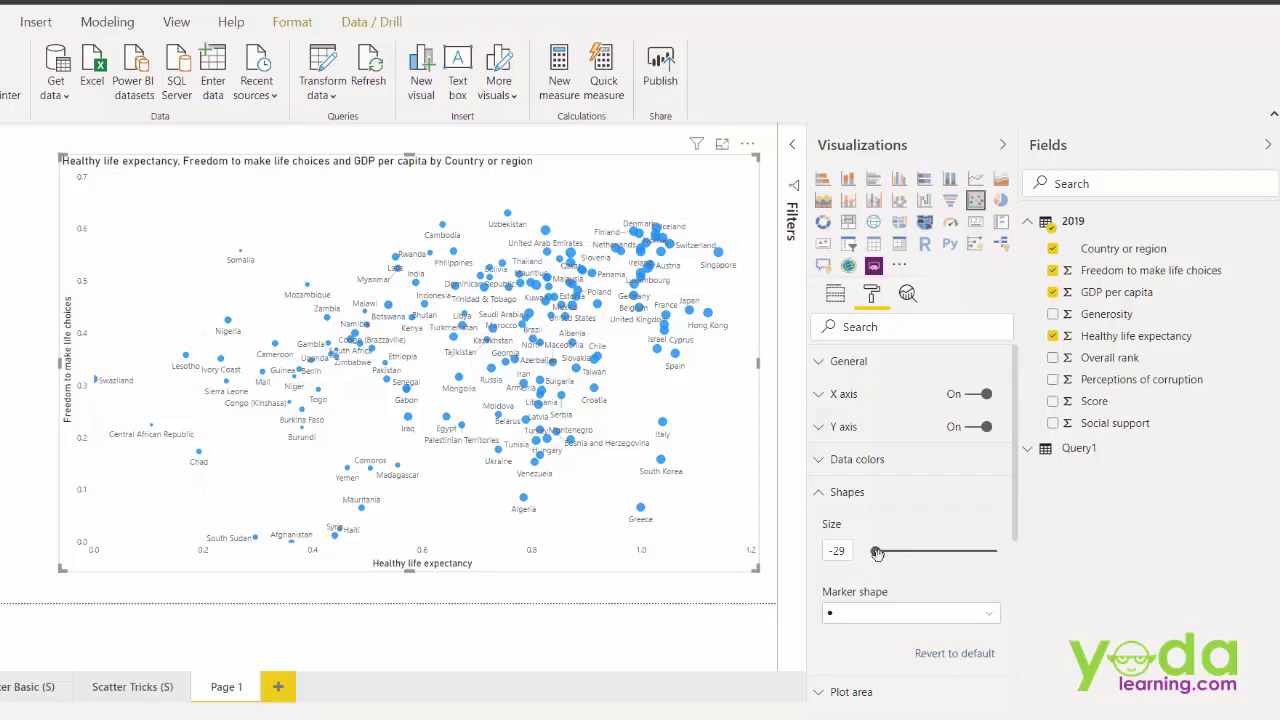
- Try triangle and square marker shapes, then keep the markers as circles
left_click(983, 614)
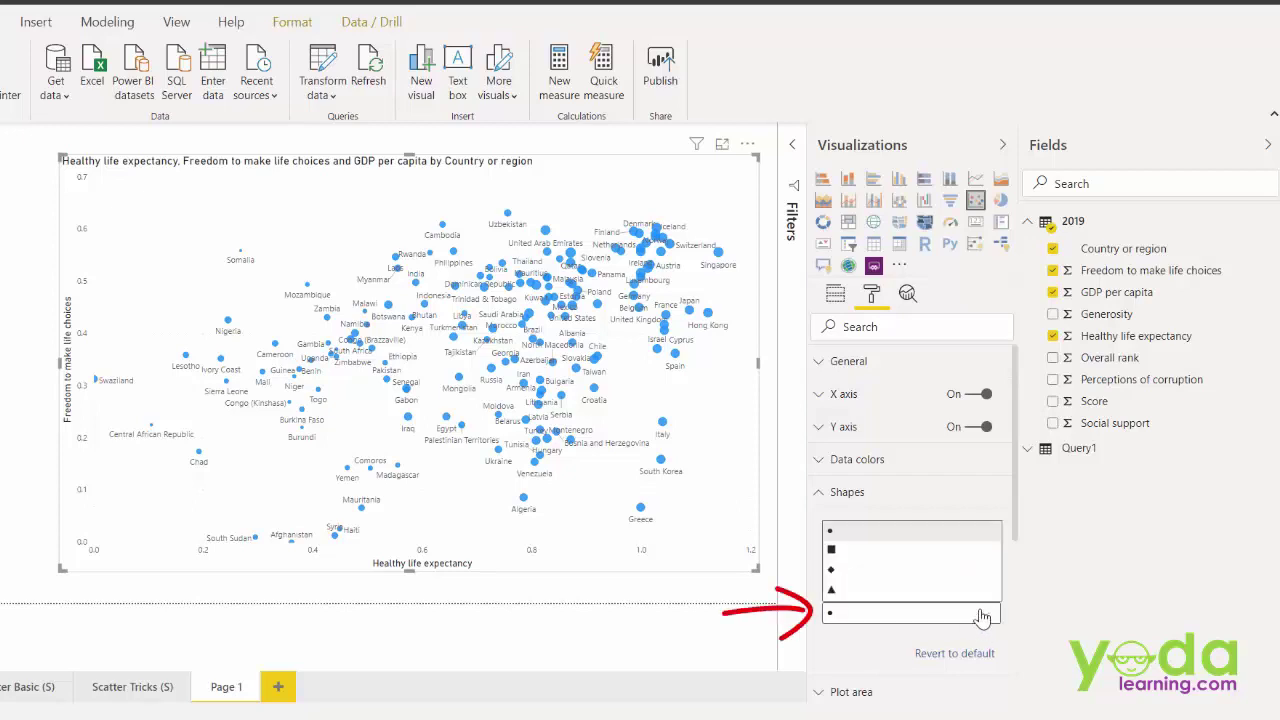
left_click(902, 591)
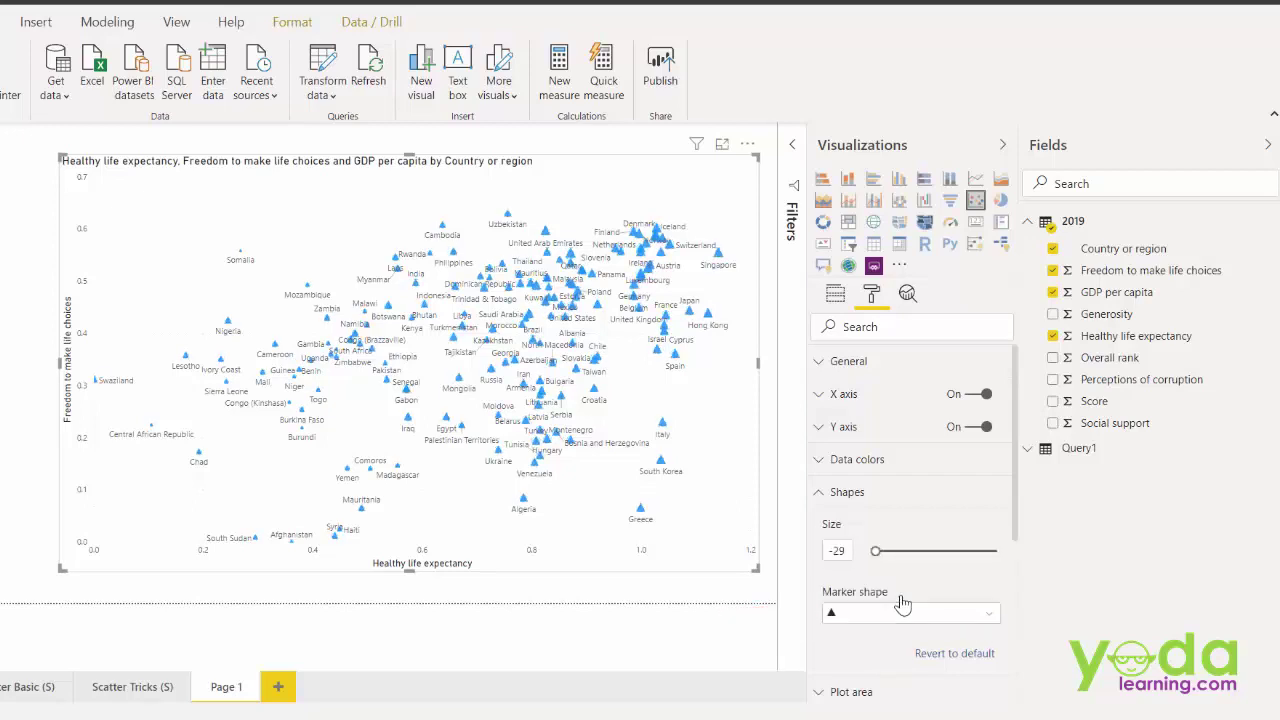
left_click(961, 610)
left_click(864, 566)
left_click(868, 612)
left_click(848, 591)
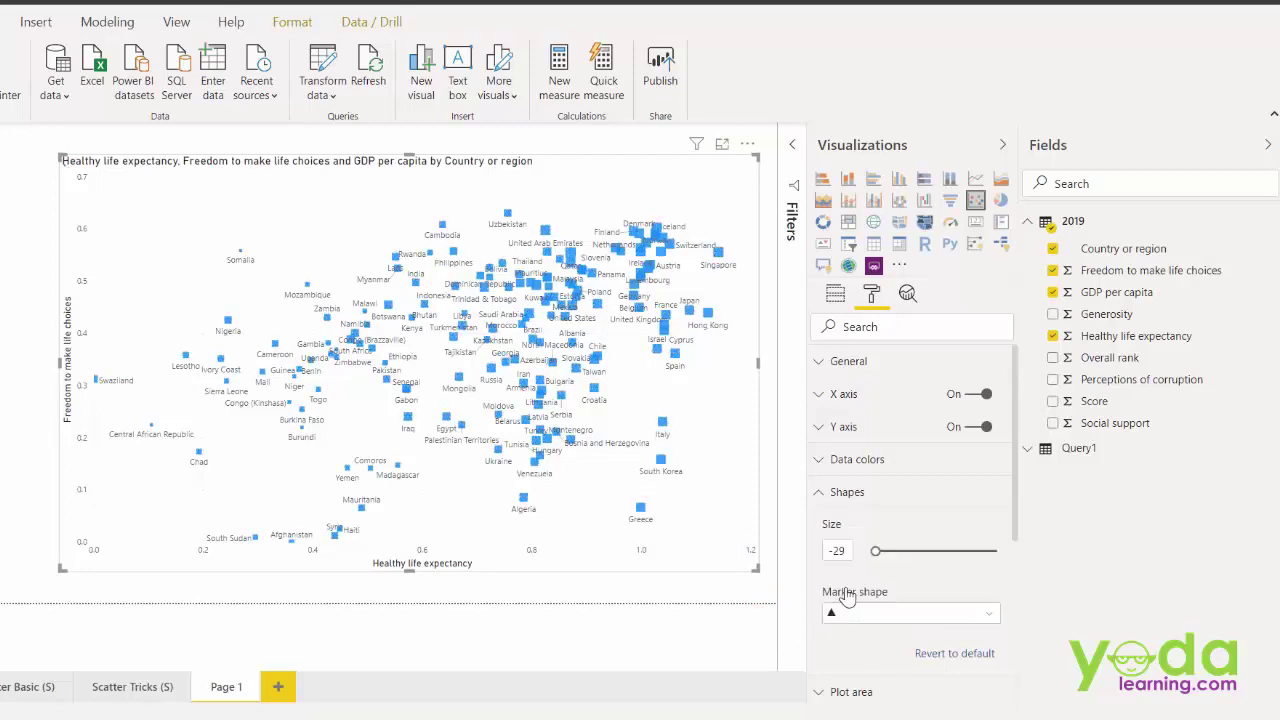
left_click(856, 616)
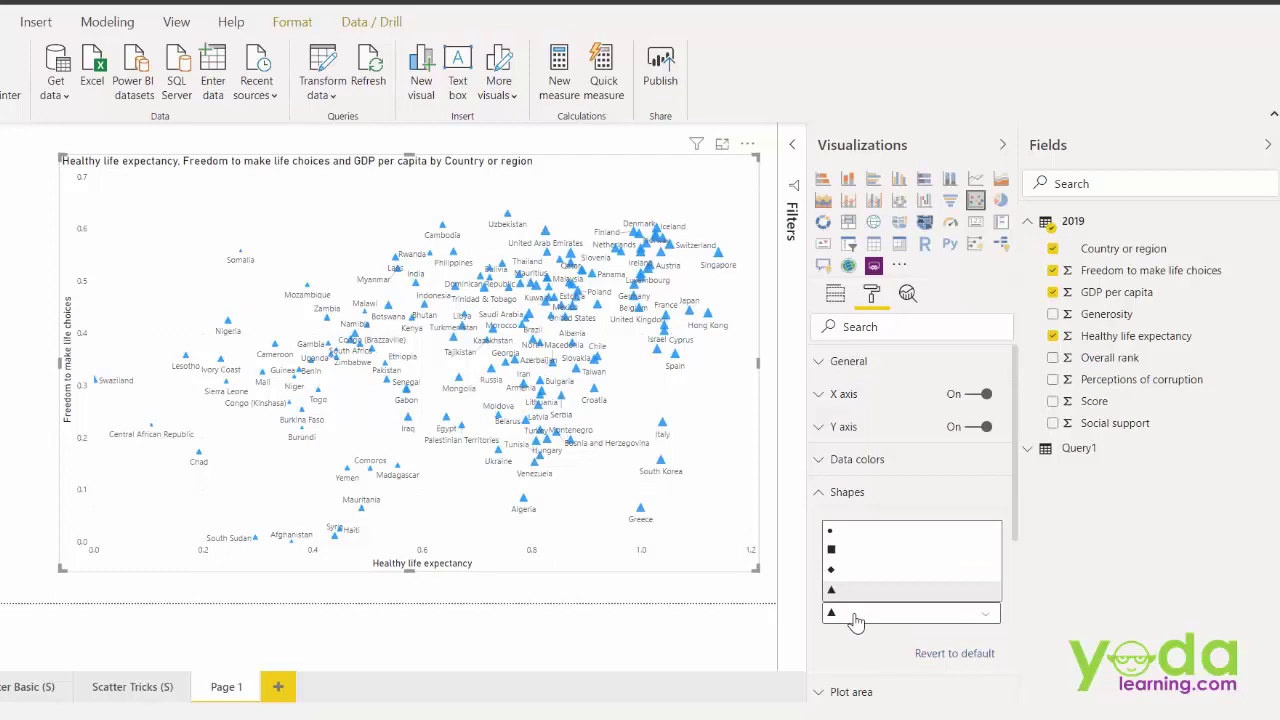
left_click(831, 531)
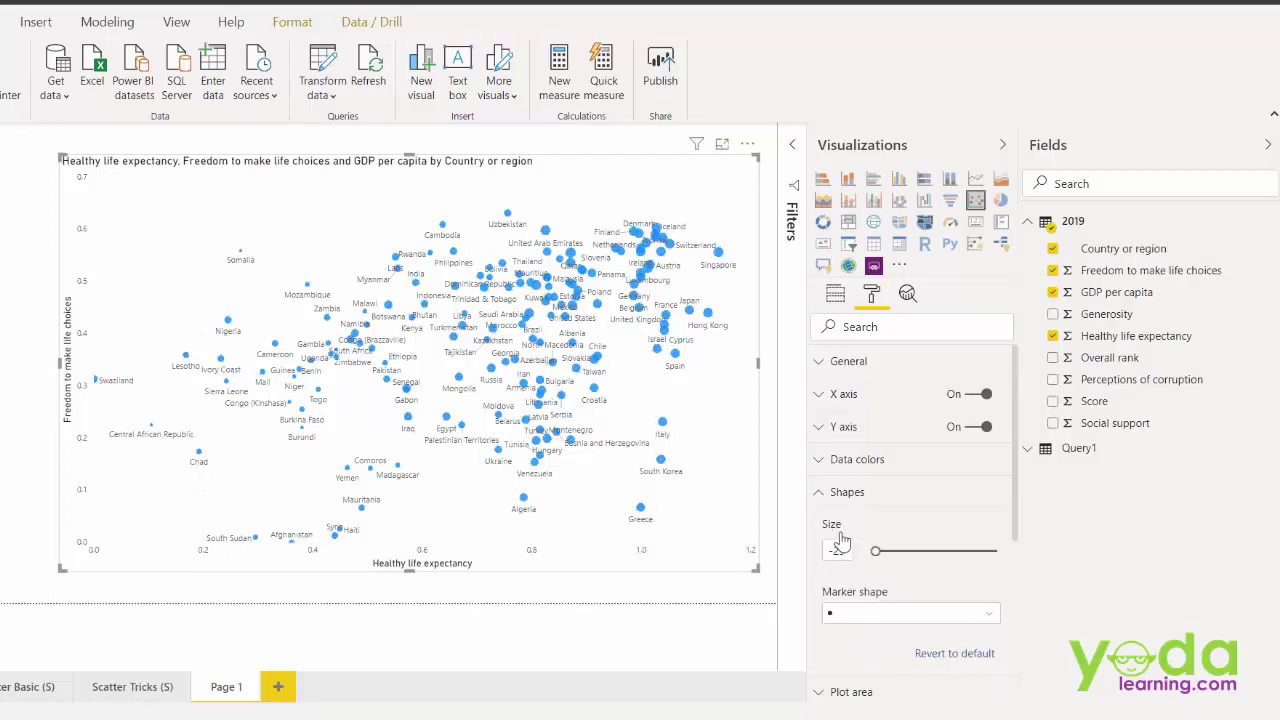
- Return to the Fields pane and open the chart's More options menu
left_click(836, 303)
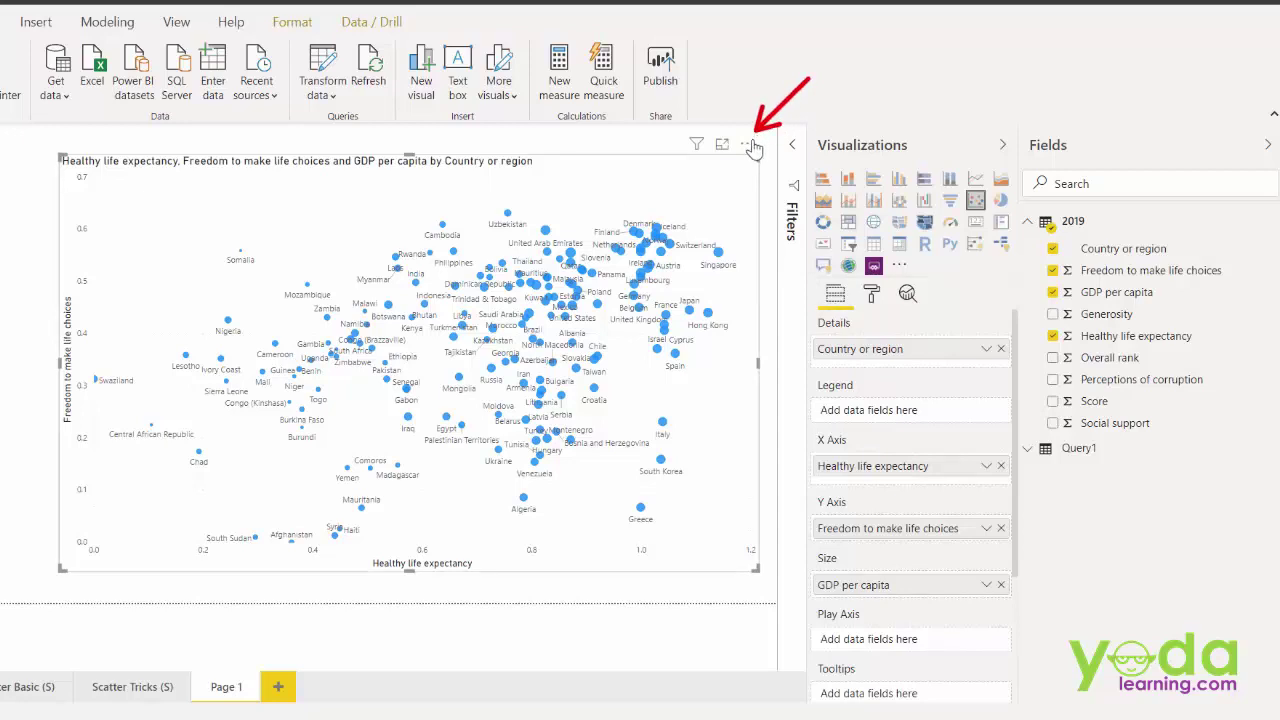
left_click(748, 145)
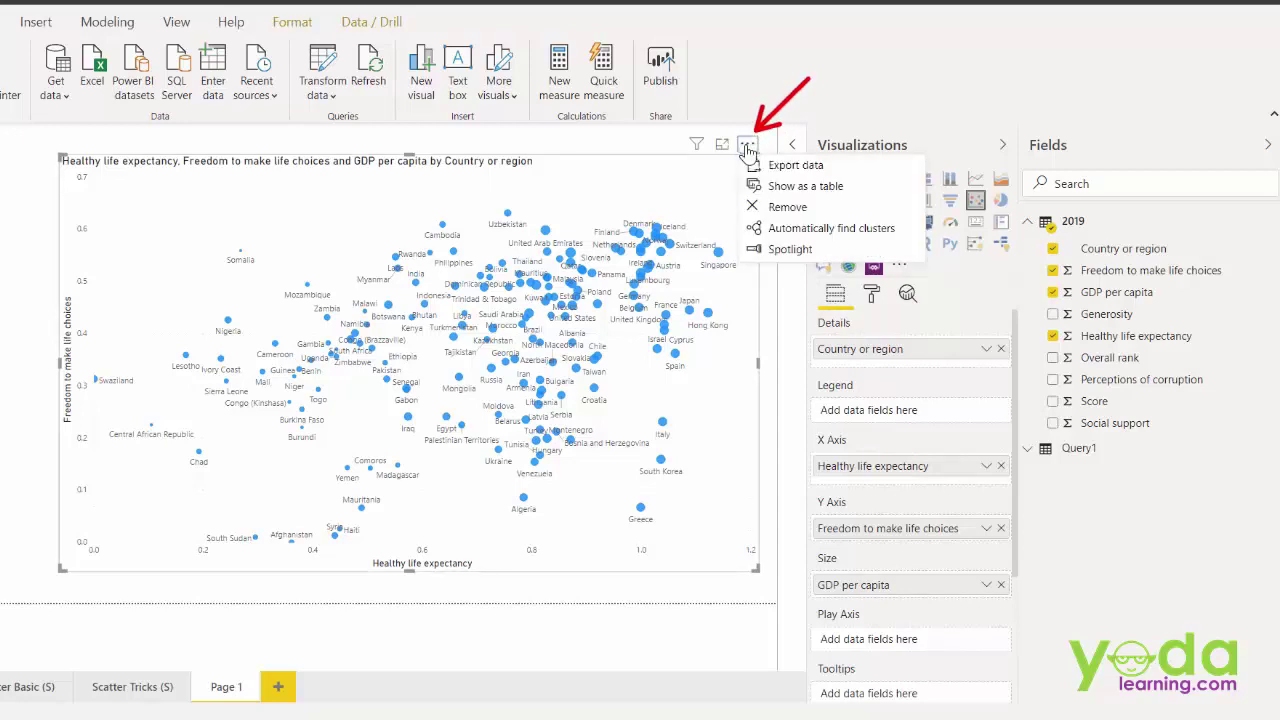
- Automatically find clusters with the Number of clusters set to 3
left_click(784, 234)
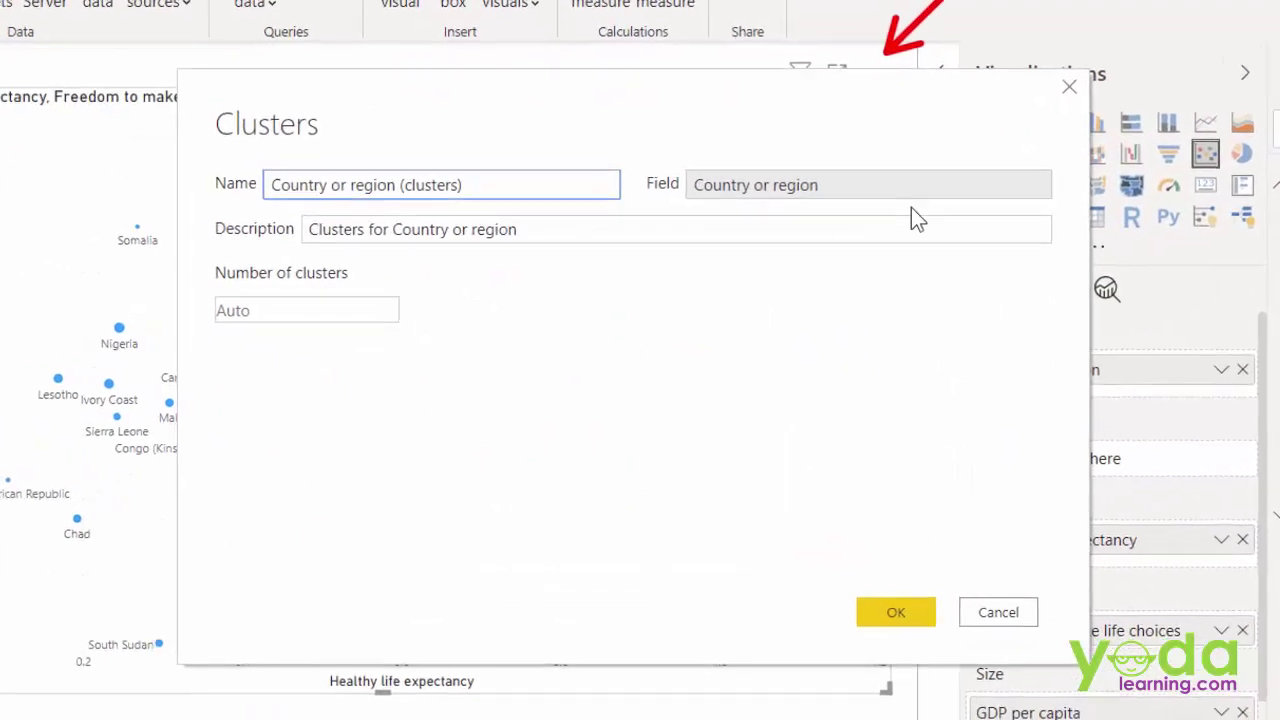
left_click(330, 308)
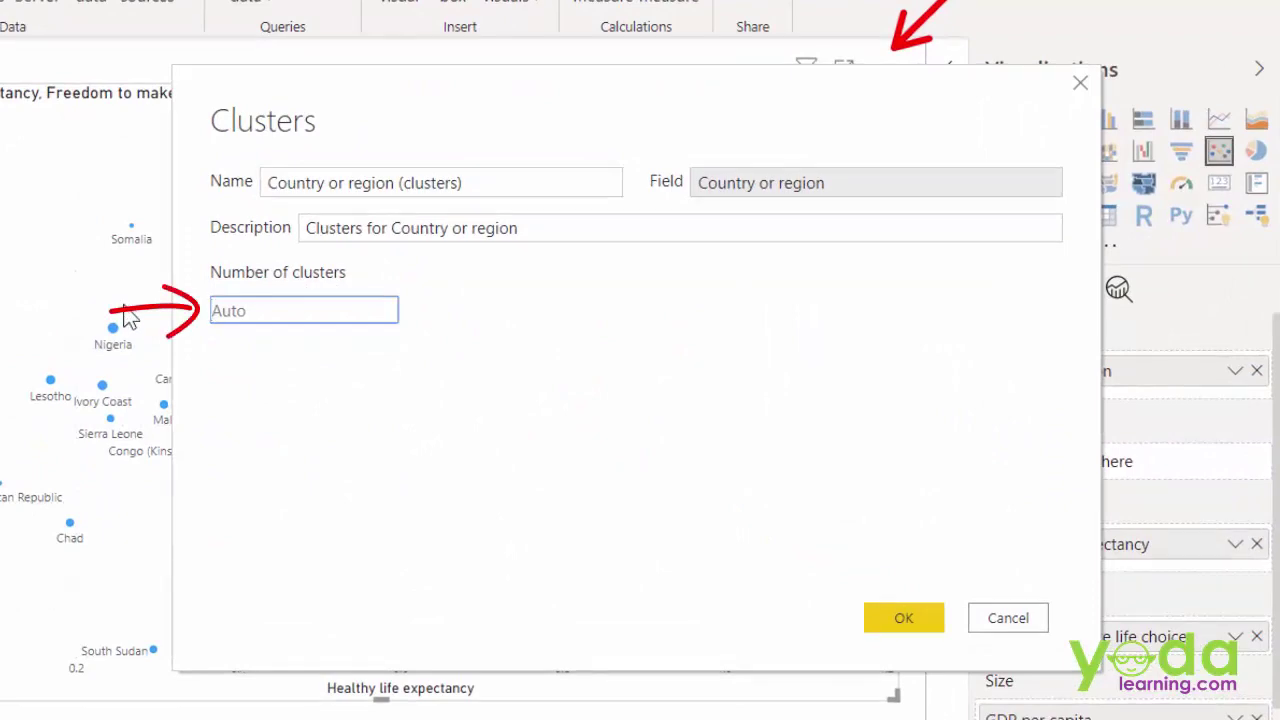
type("3")
left_click(922, 620)
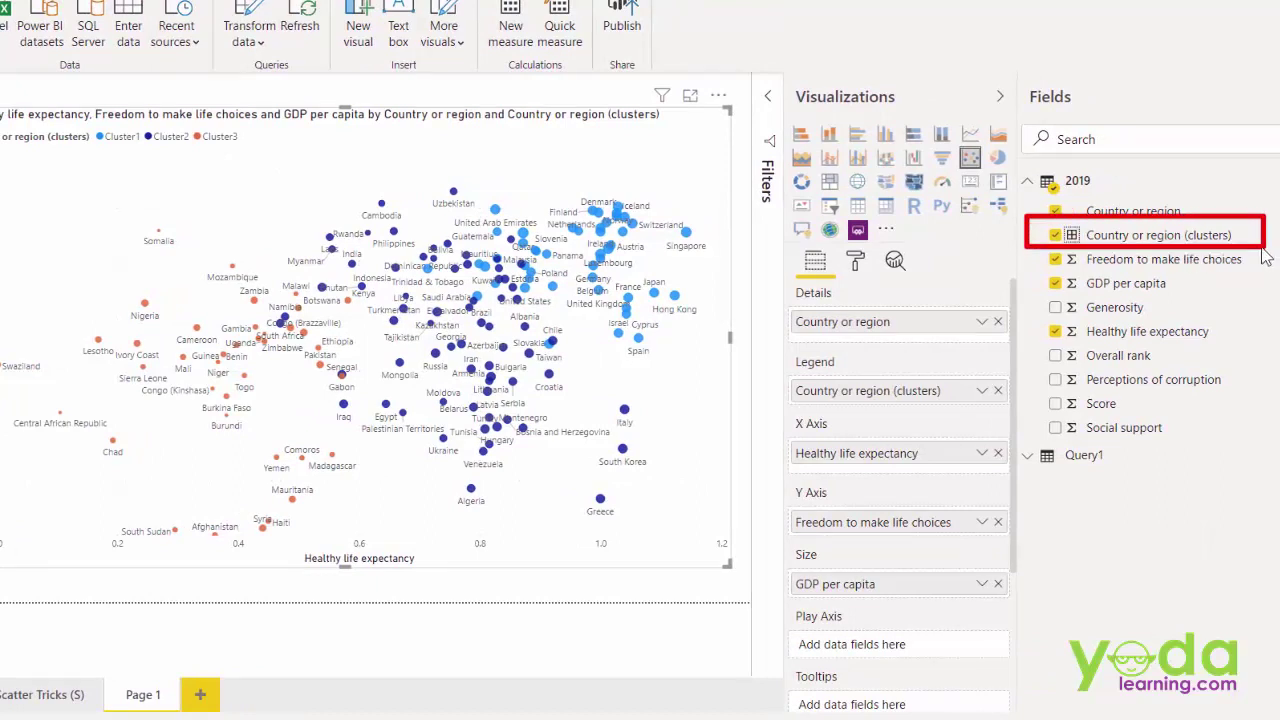
- Edit the Country or region (clusters) field, keeping the Cluster1 name, and raise the cluster count from 3 to 4
right_click(1093, 240)
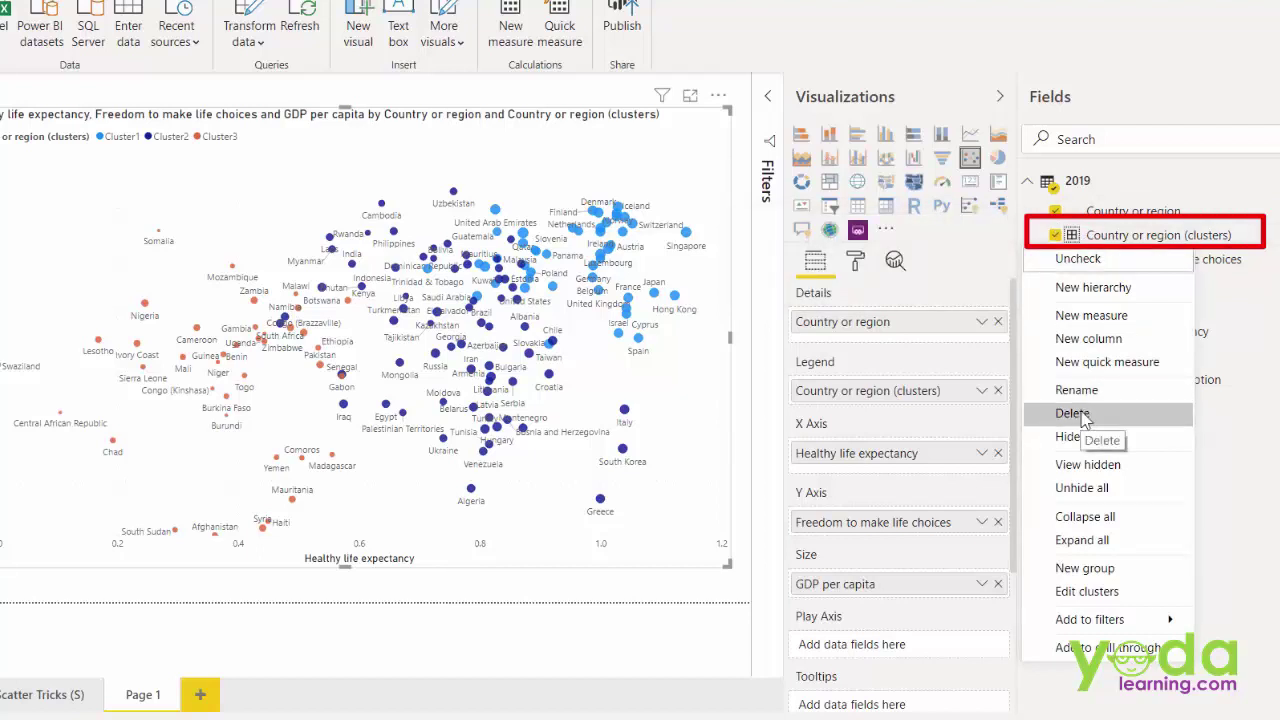
left_click(1092, 592)
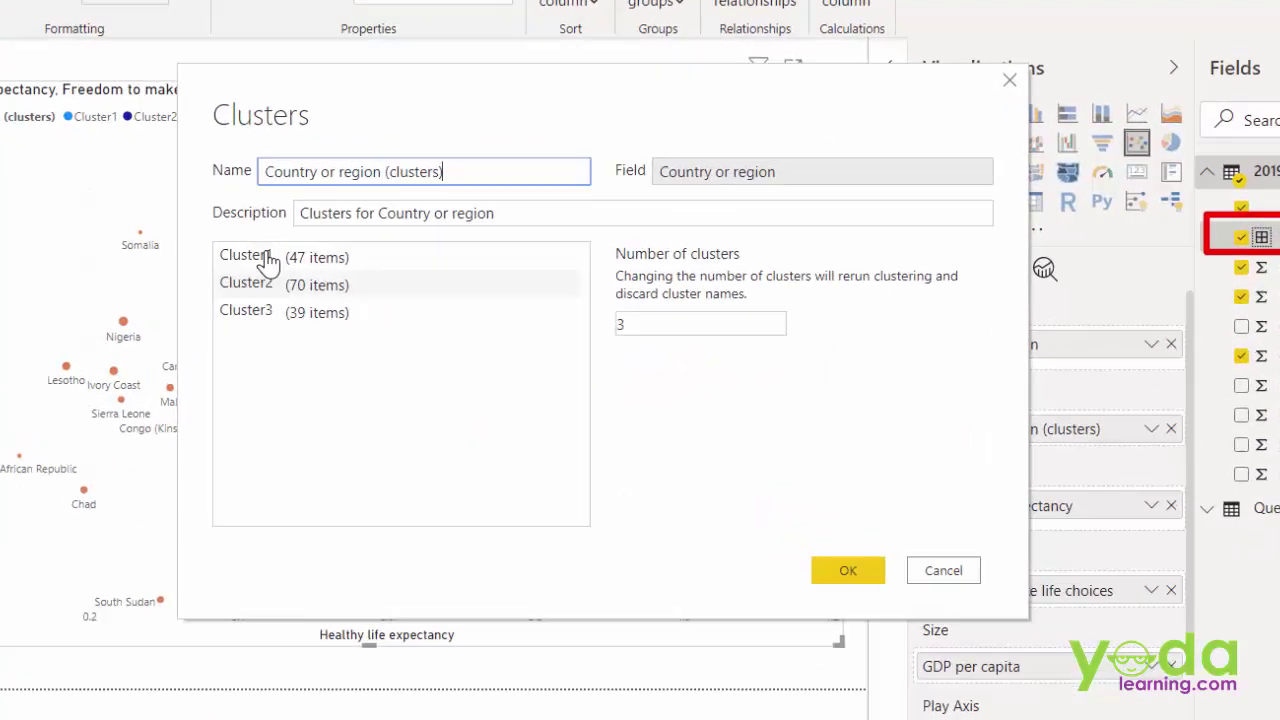
left_click(268, 260)
left_click(269, 258)
left_click(295, 256)
left_click_drag(295, 256, 231, 239)
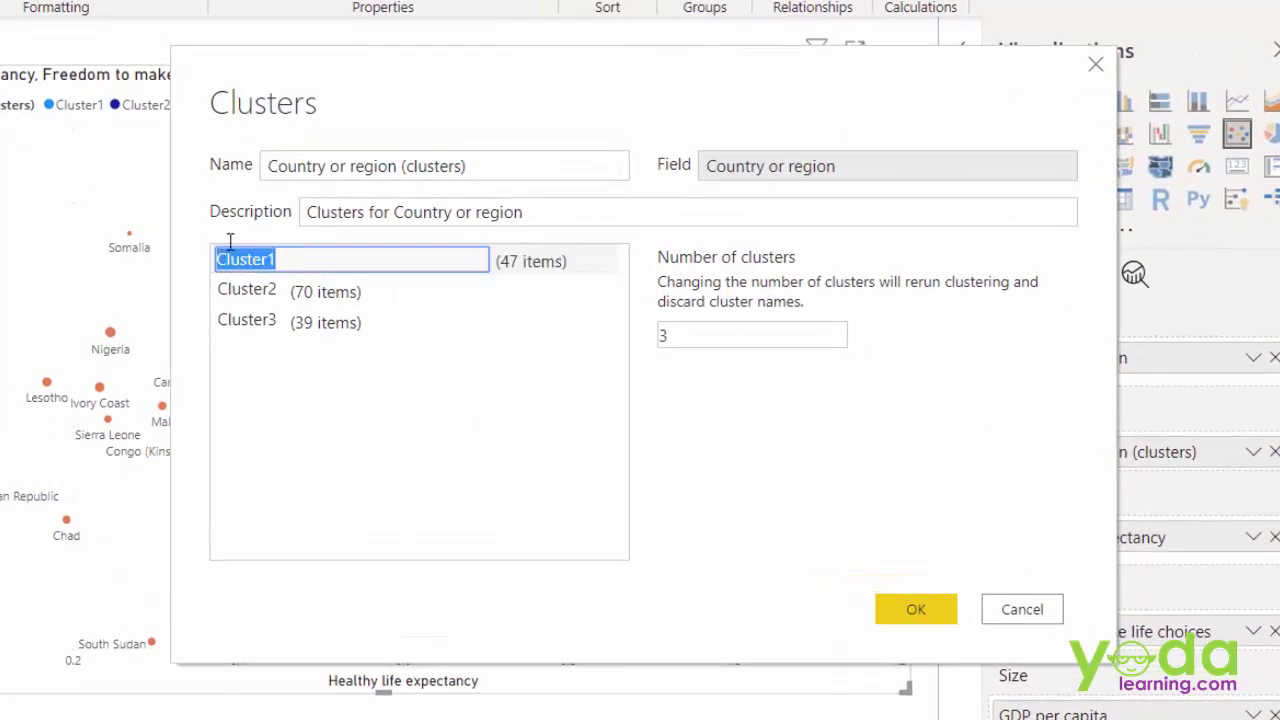
key("Return")
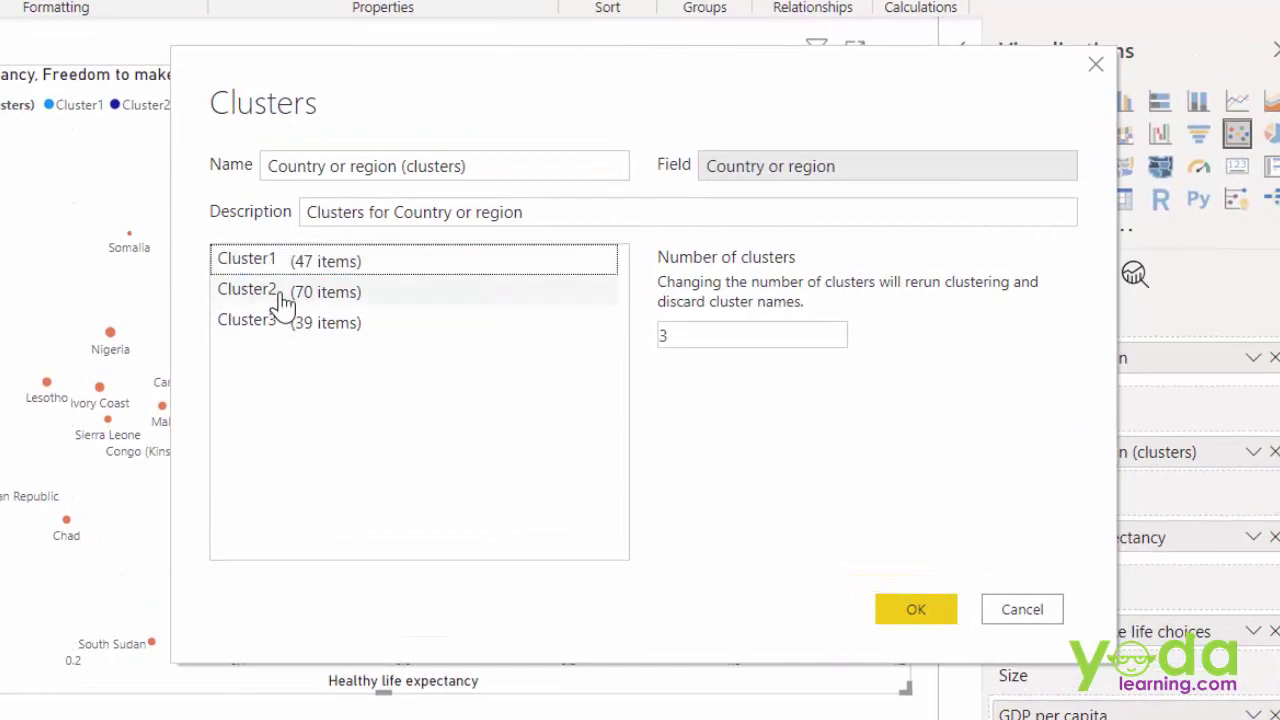
double_click(679, 335)
type("4")
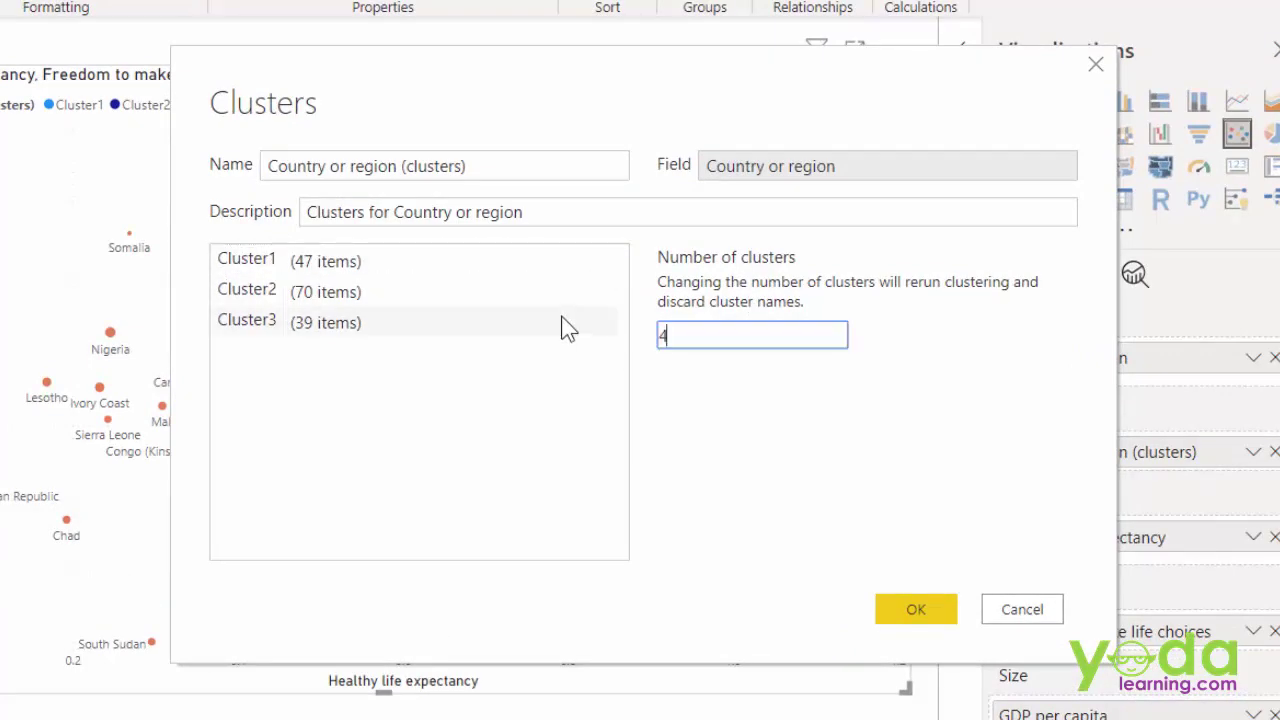
left_click(916, 612)
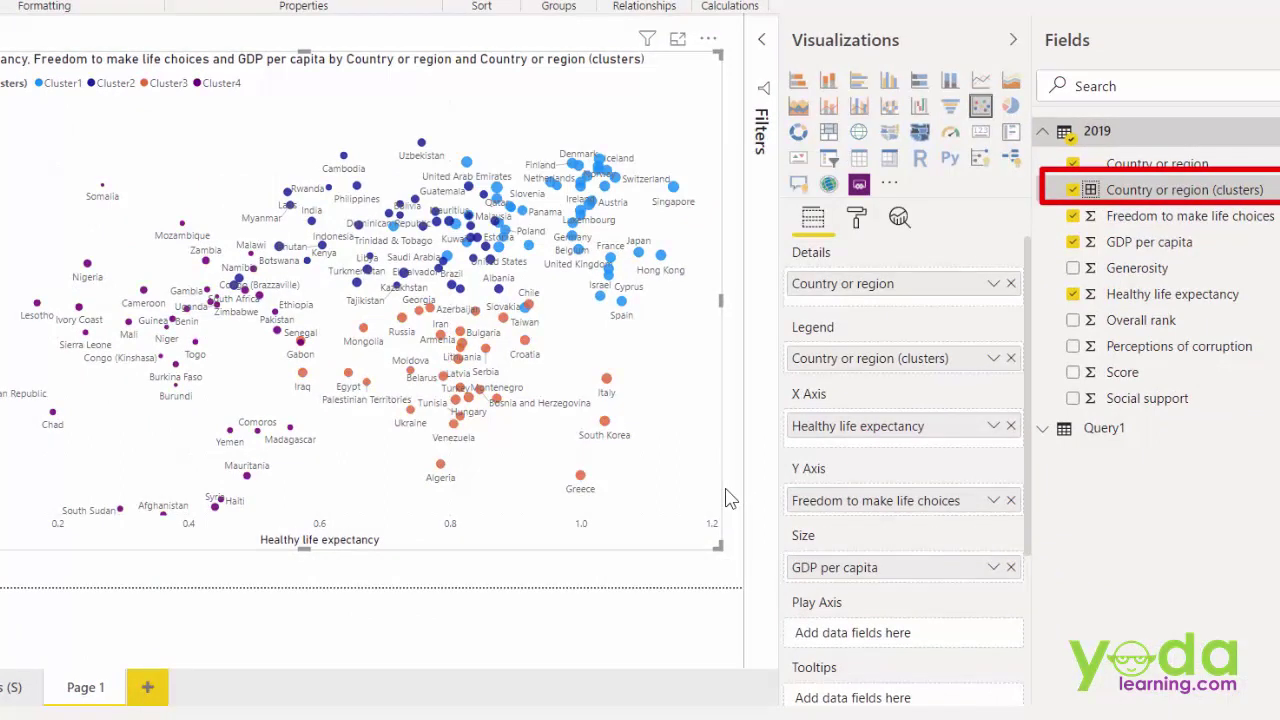
- Add a slicer visual filled with the Country or region (clusters) field
left_click(346, 218)
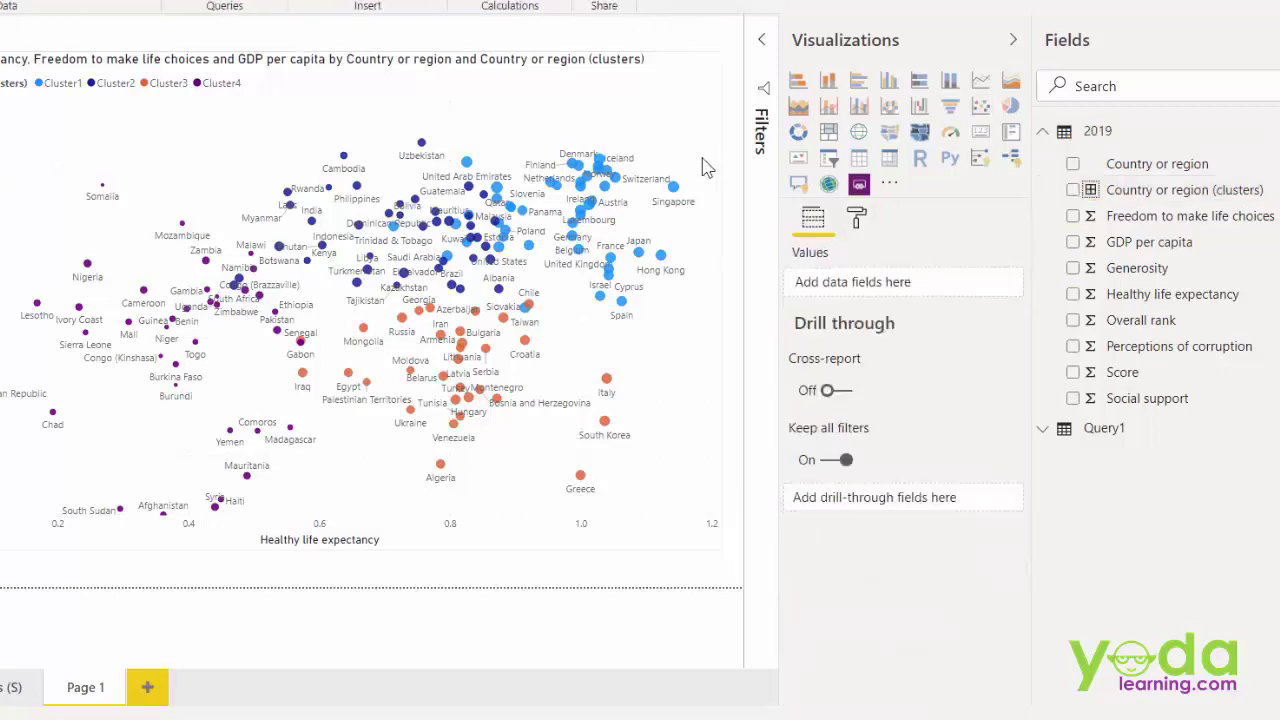
left_click(831, 160)
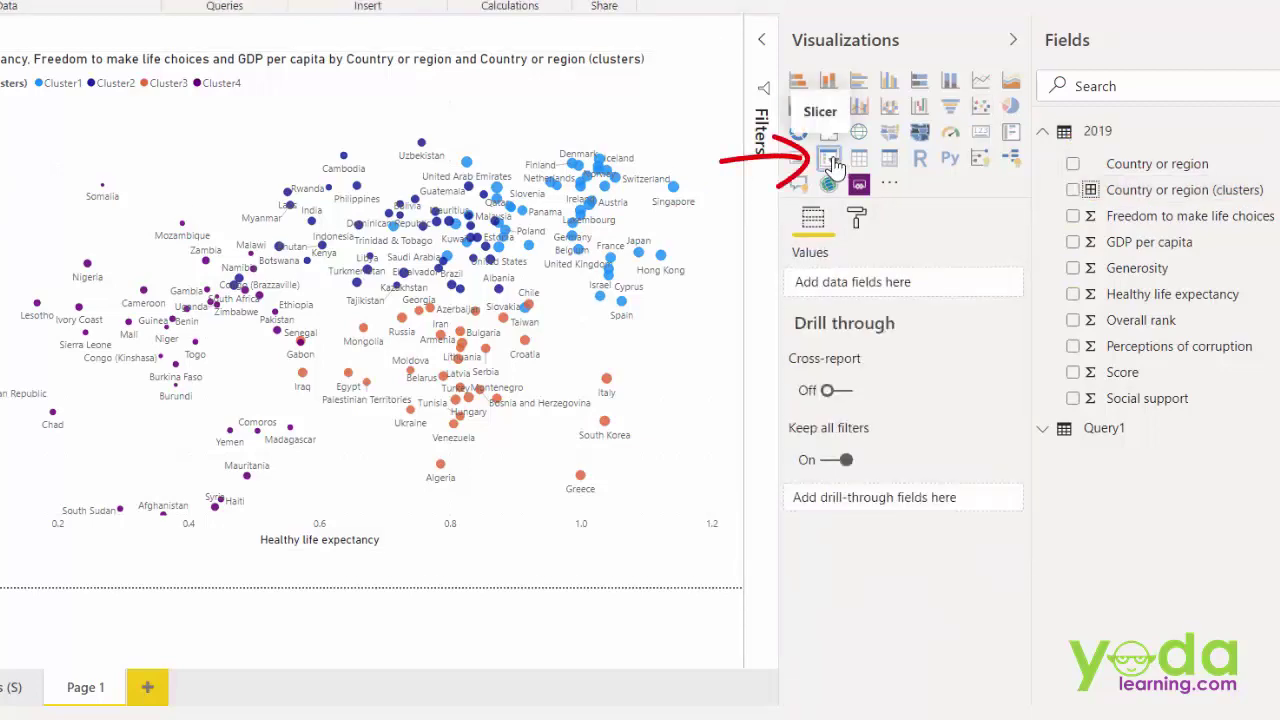
left_click_drag(1196, 203, 285, 273)
key("ctrl+z")
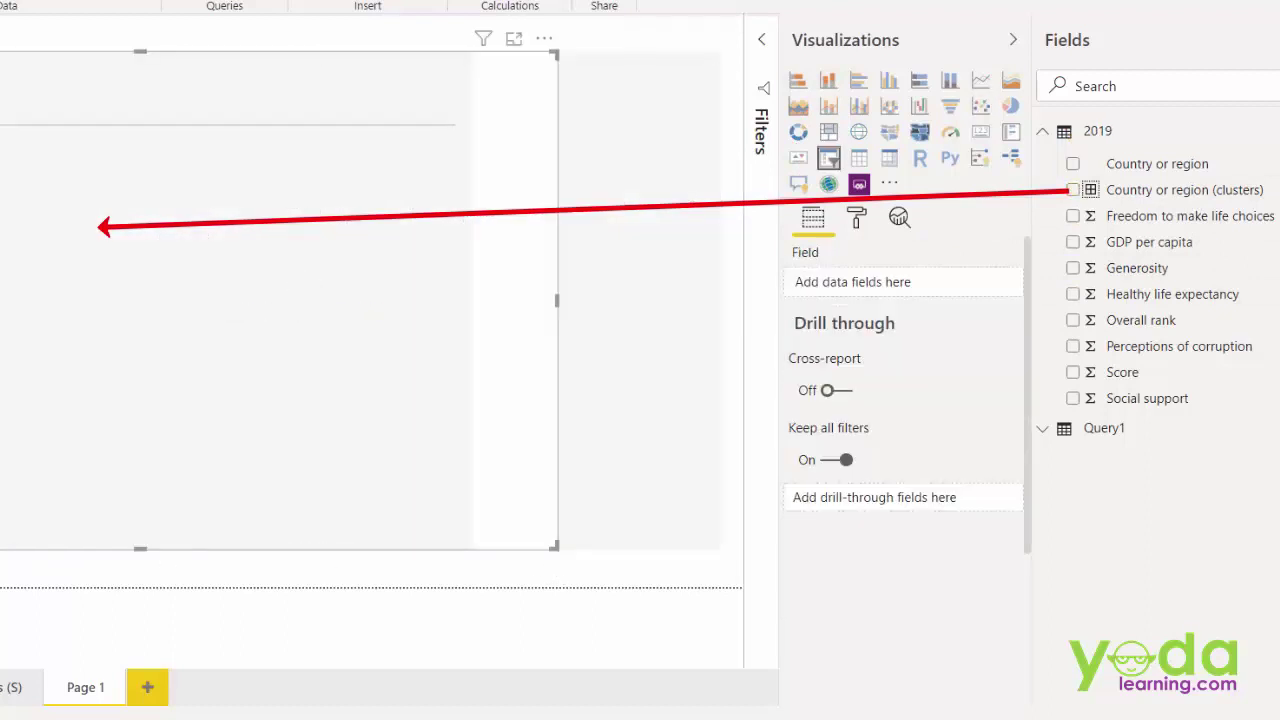
key("ctrl+y")
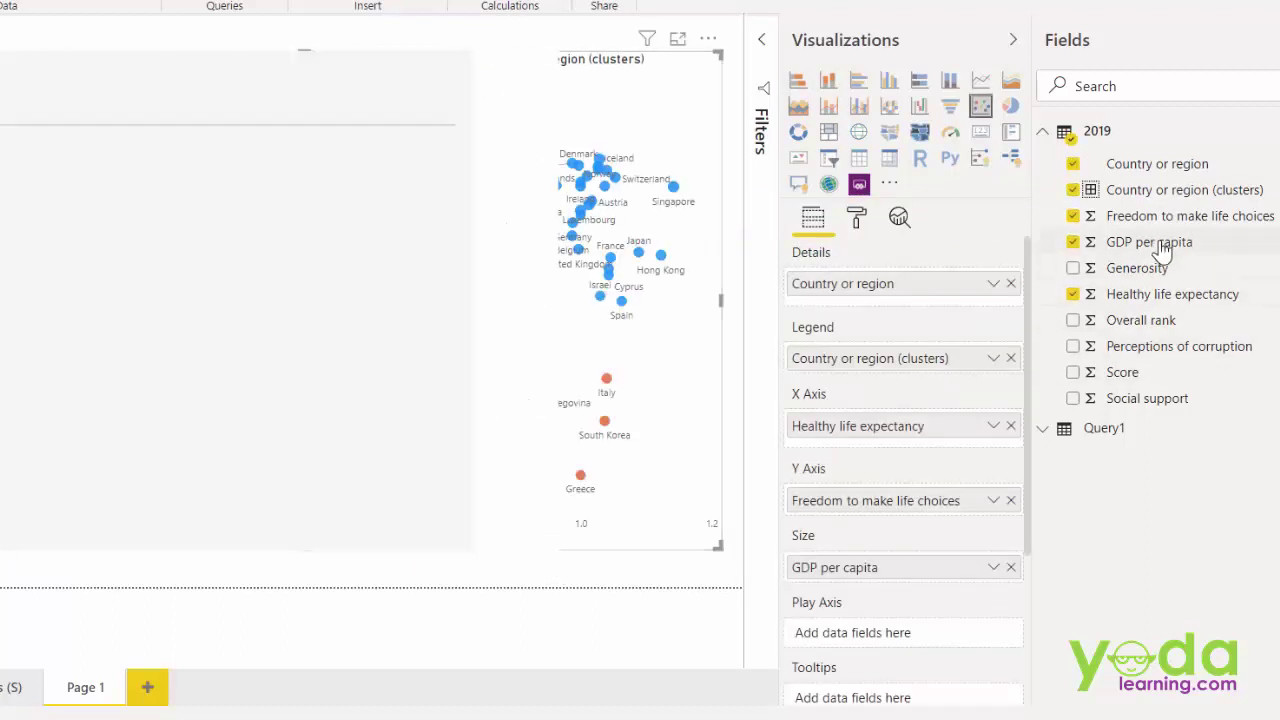
left_click_drag(1155, 198, 380, 204)
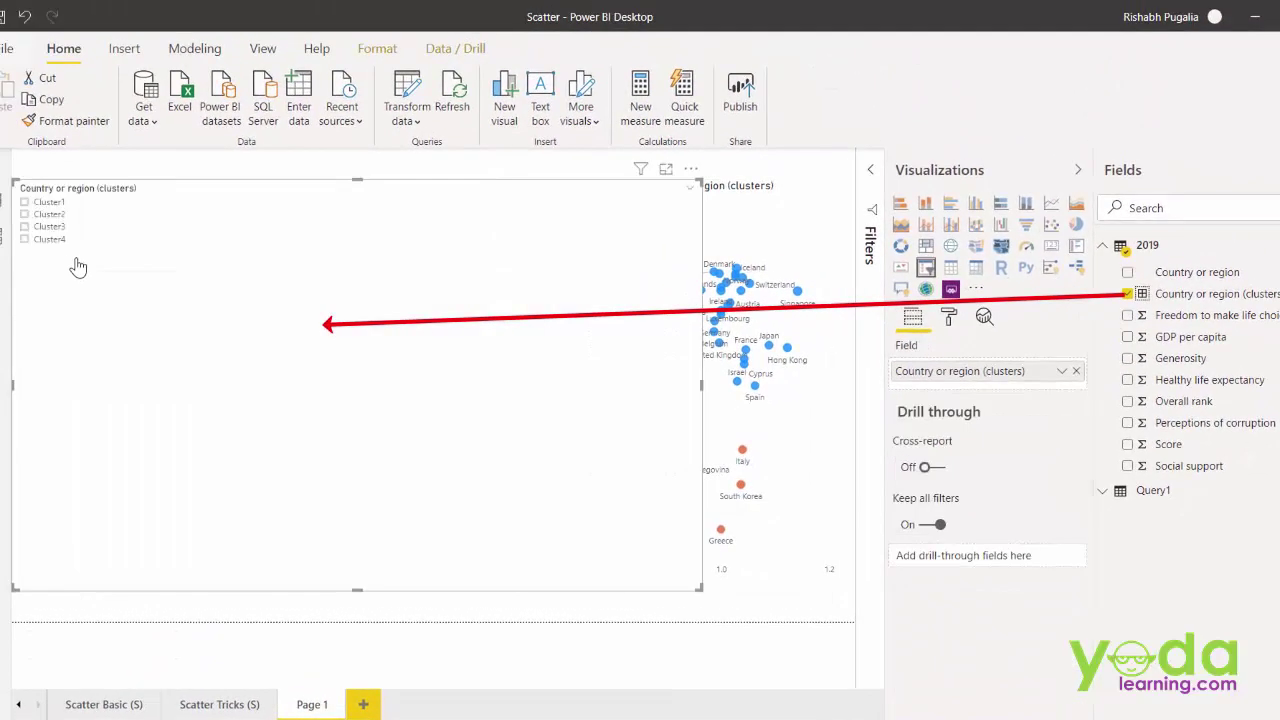
- Shrink the slicer into the top-left corner, then test filtering by Cluster3, Cluster4 and Cluster1 before clearing
left_click_drag(697, 590, 383, 440)
left_click_drag(263, 375, 93, 263)
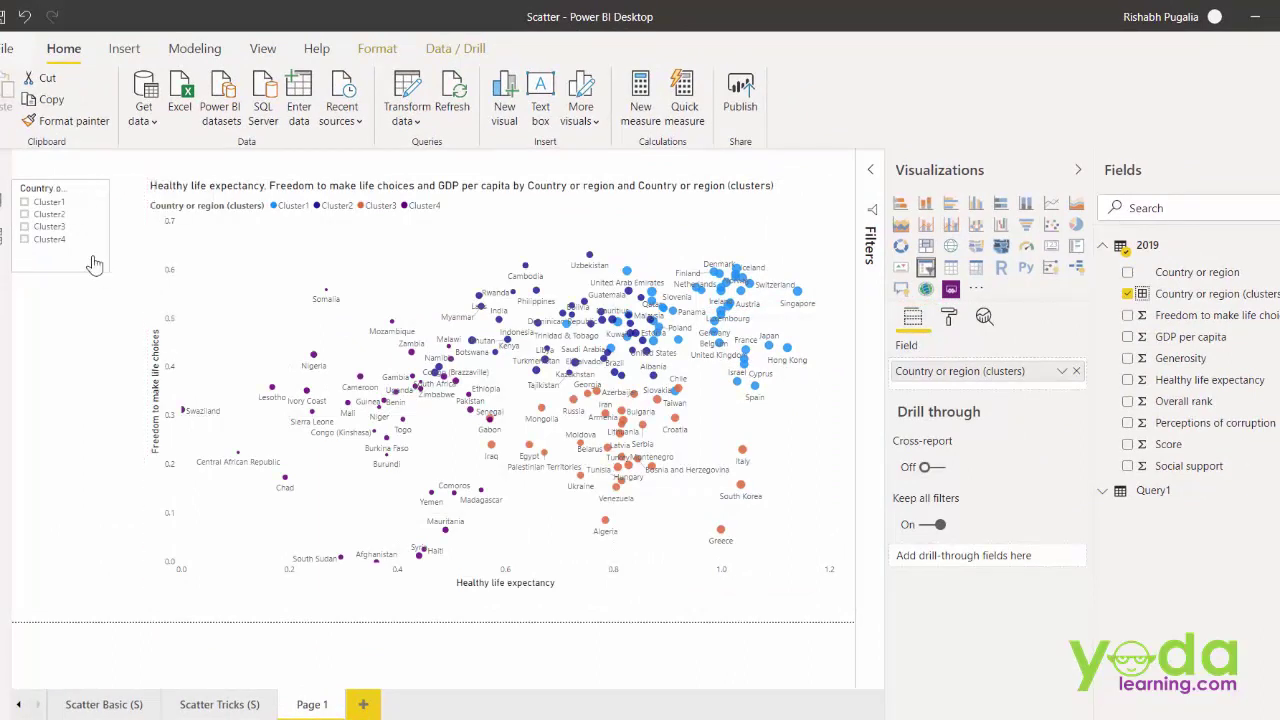
left_click(48, 227)
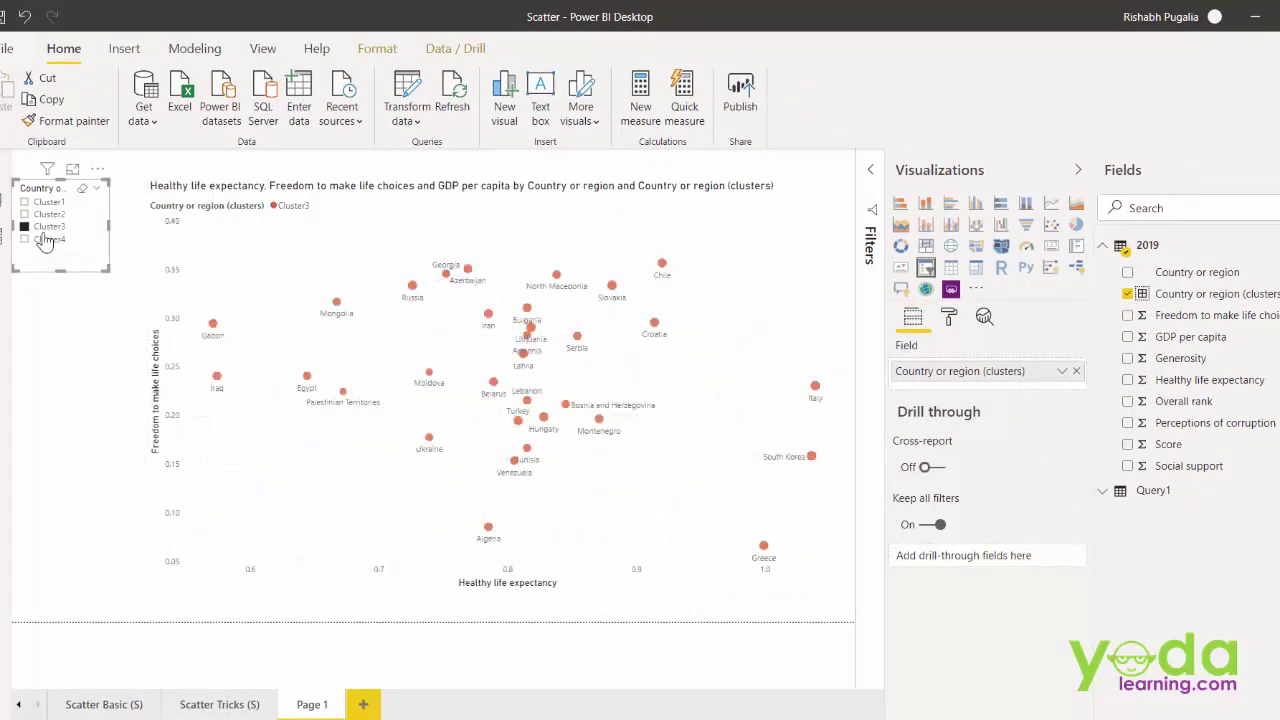
left_click(44, 241)
left_click(46, 203)
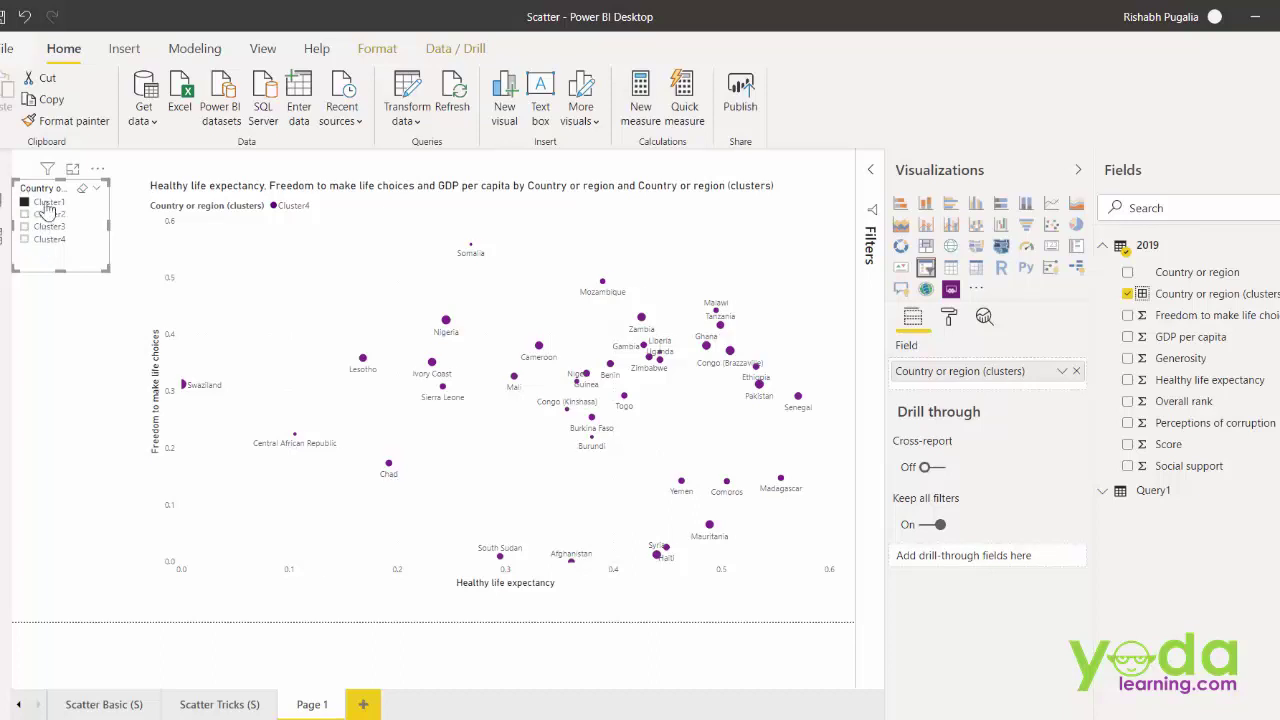
left_click(46, 203)
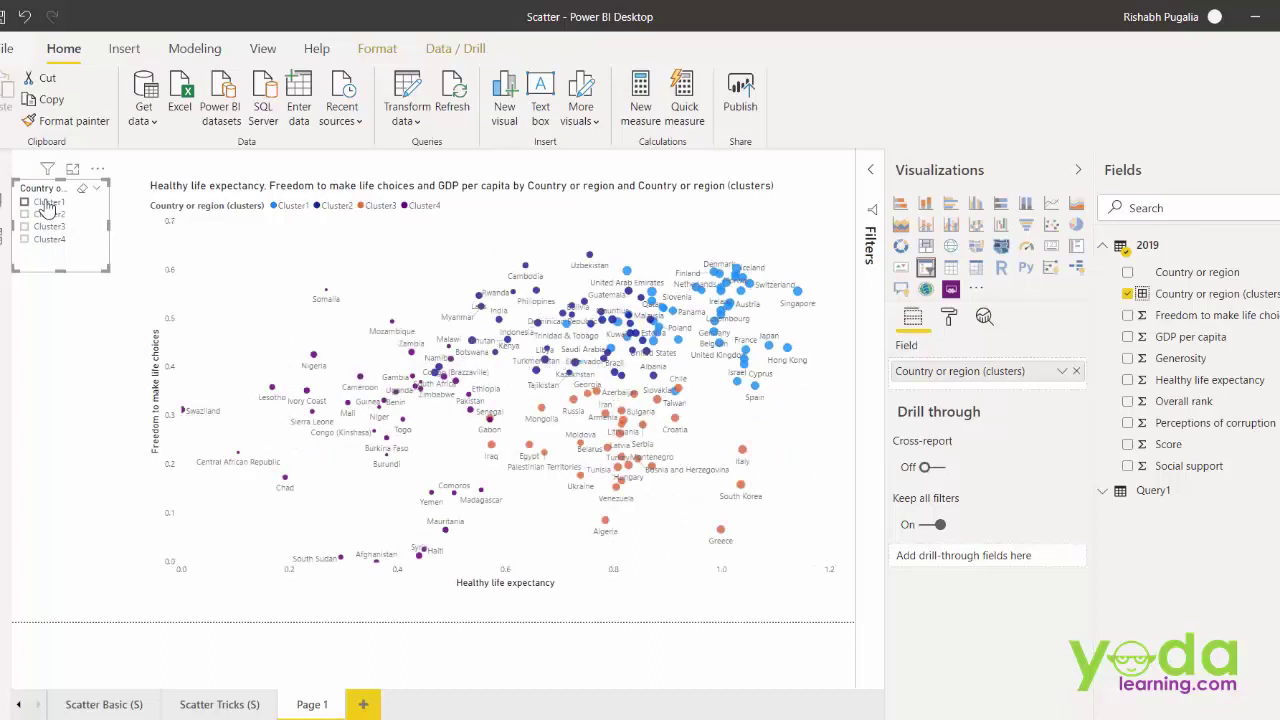
- Select the scatter chart to display its details, legend, axis and size fields
left_click(770, 428)
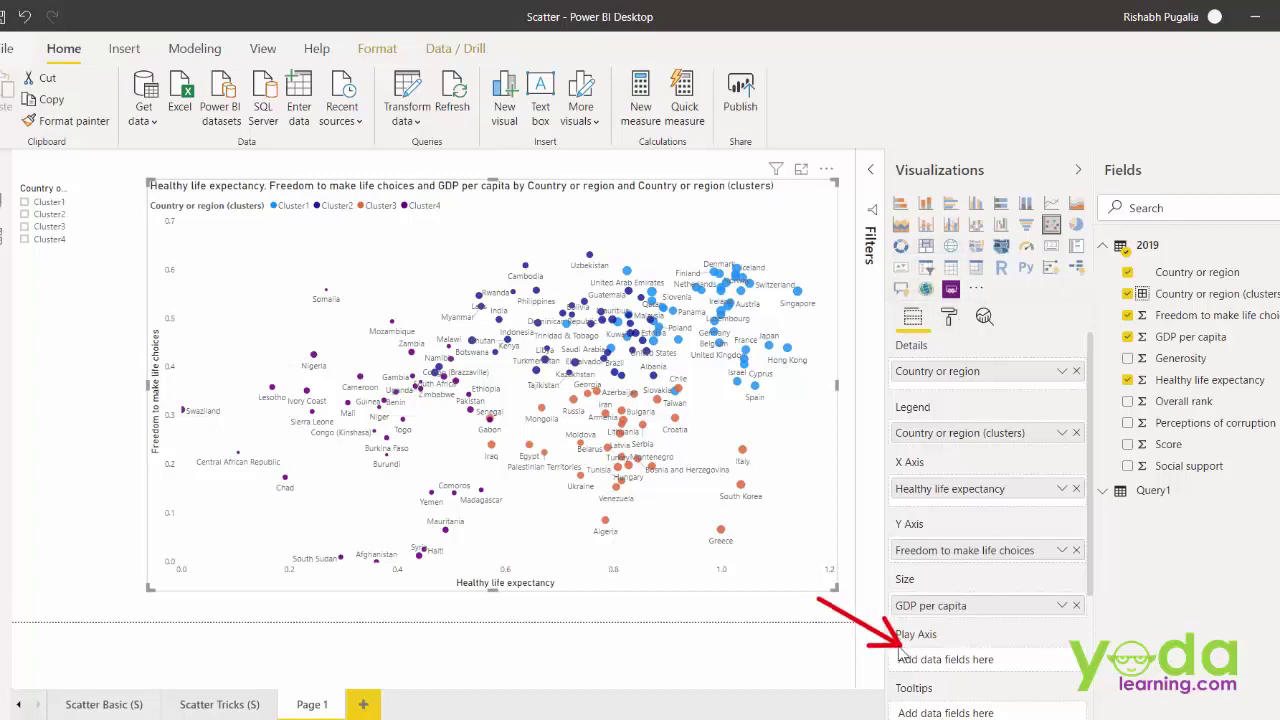
- Switch to the Analytics pane to list the scatter chart's reference-line options
left_click(985, 318)
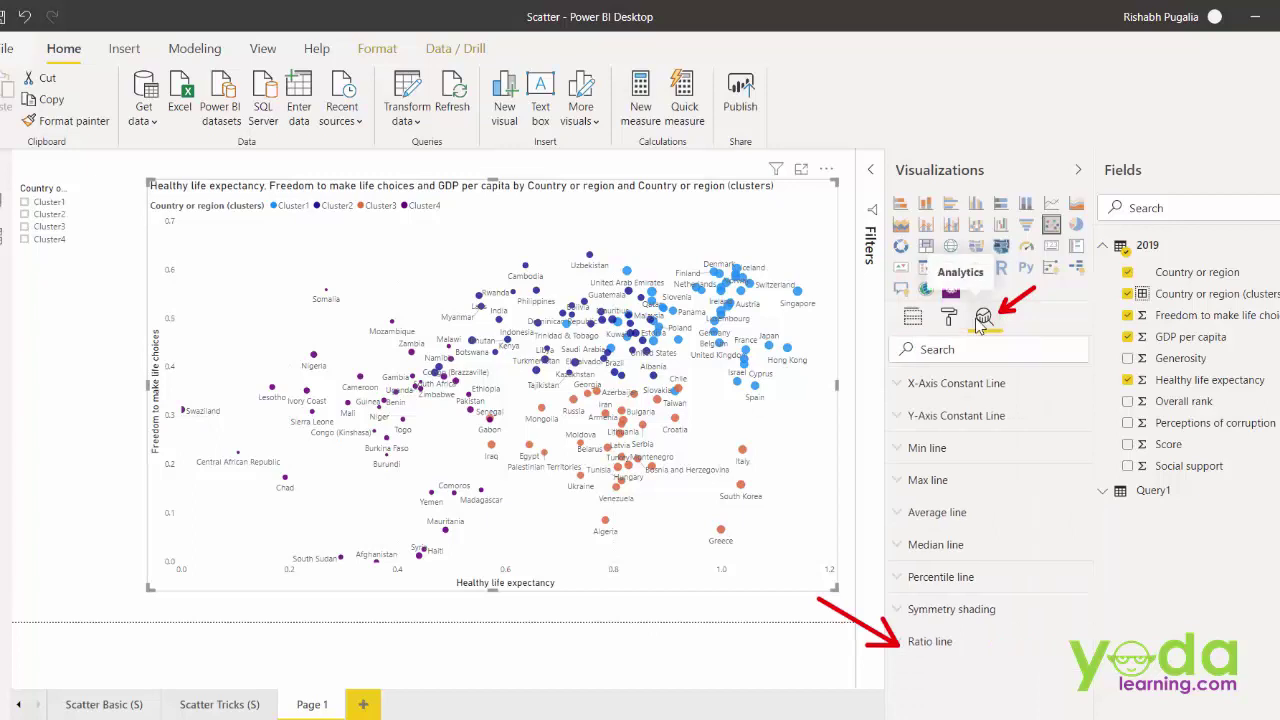